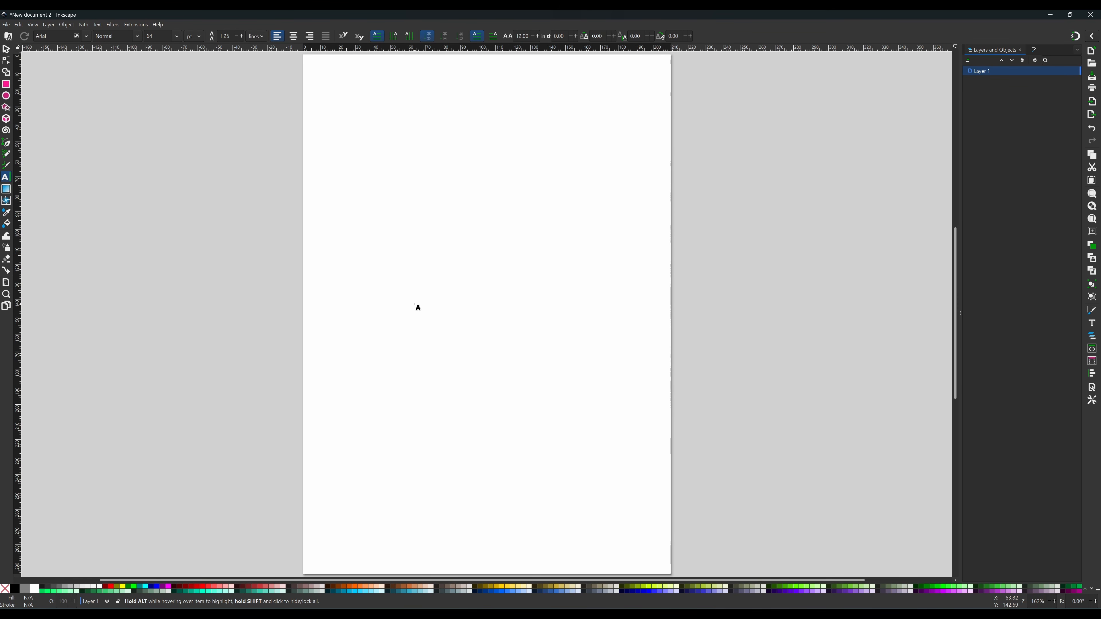
Enter the text BLOCKY on the page and remove its stroke paint
{"action": "type", "text": "BLOCKY"}
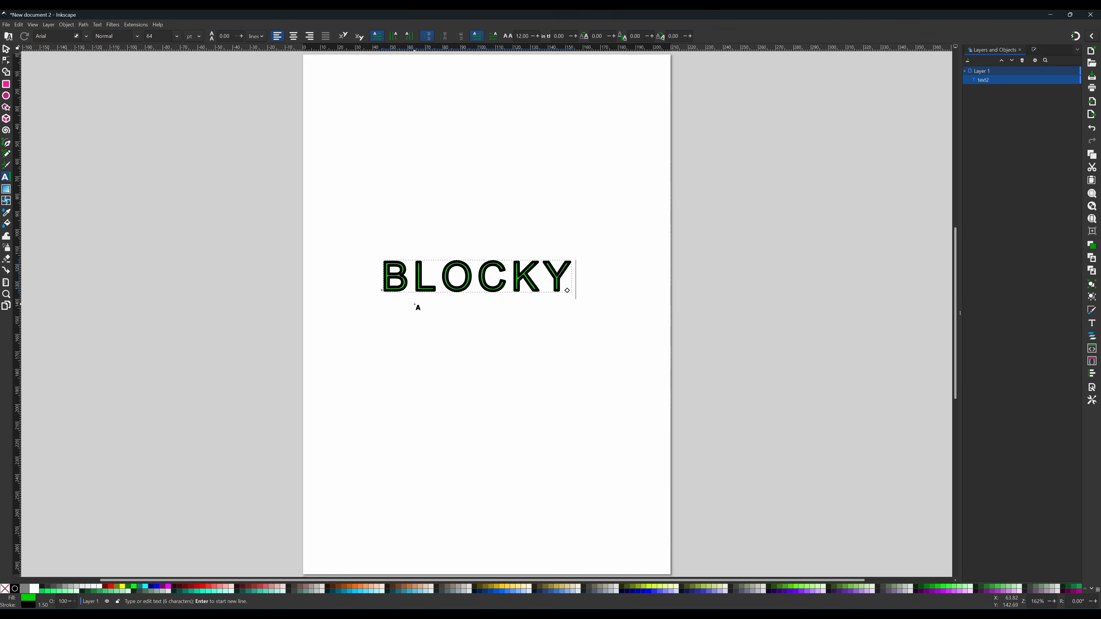
{"action": "left_click", "coordinate": [1033, 49]}
{"action": "left_click", "coordinate": [999, 60]}
{"action": "left_click", "coordinate": [967, 69]}
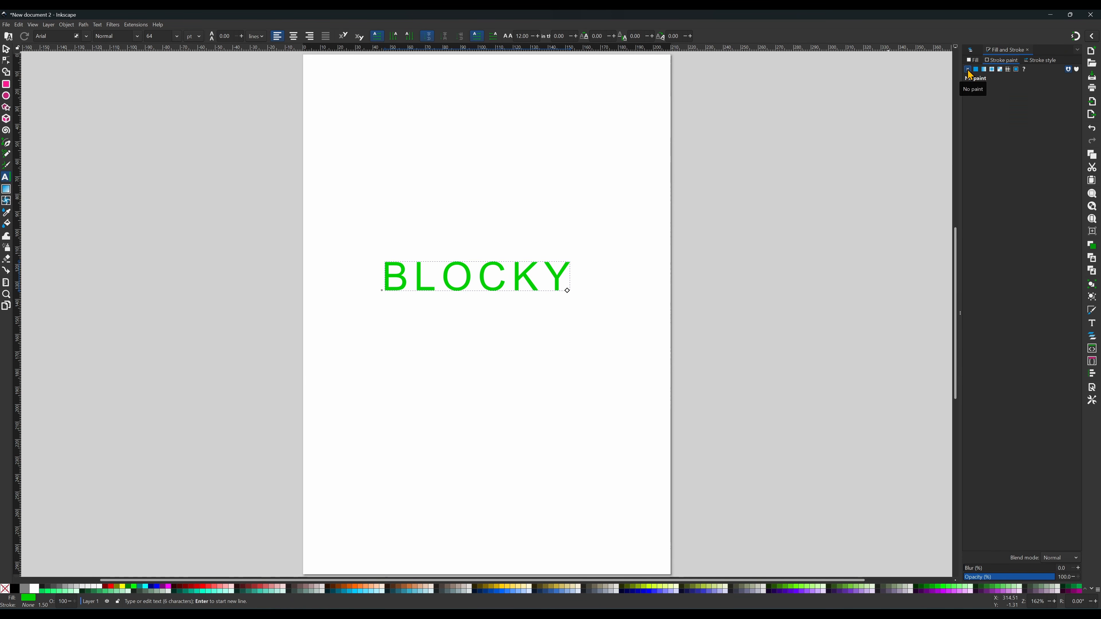
{"action": "left_click", "coordinate": [972, 60]}
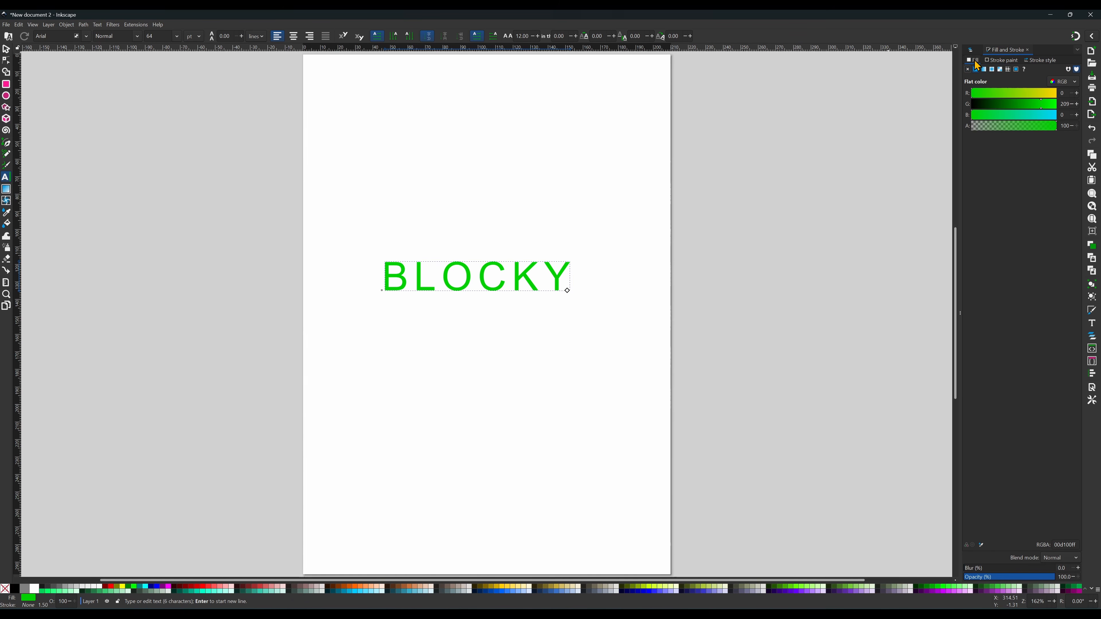
Set the letter spacing of the BLOCKY text to 0
{"action": "double_click", "coordinate": [521, 36]}
{"action": "type", "text": "0"}
{"action": "key", "text": "Return"}
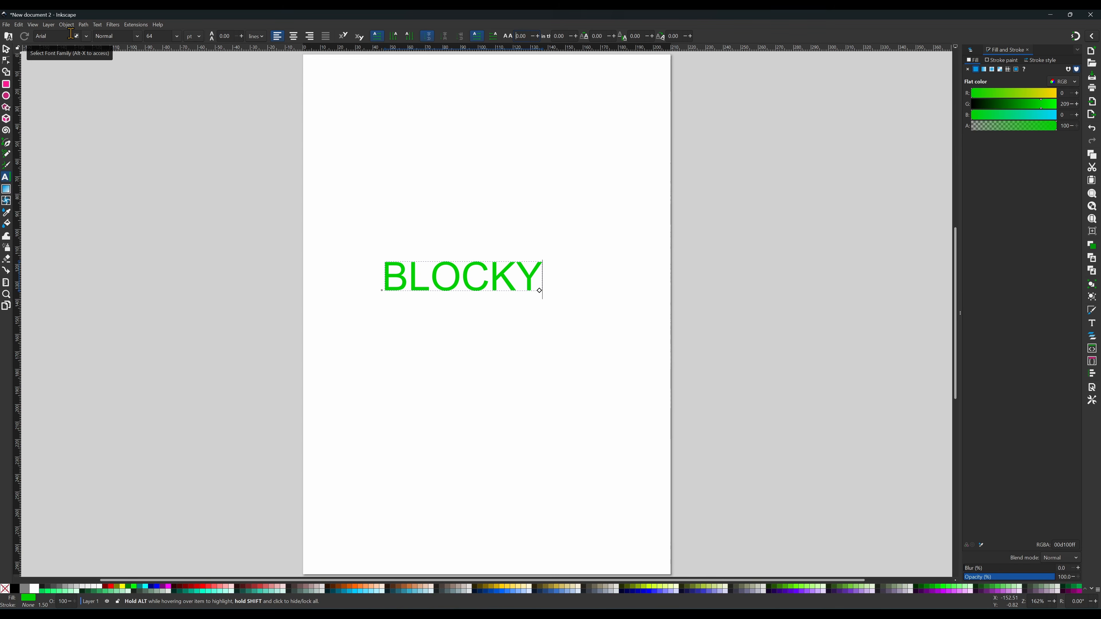
Select the whole word BLOCKY and change its font to Forte
{"action": "left_click", "coordinate": [87, 37]}
{"action": "left_click", "coordinate": [86, 36]}
{"action": "left_click", "coordinate": [538, 287]}
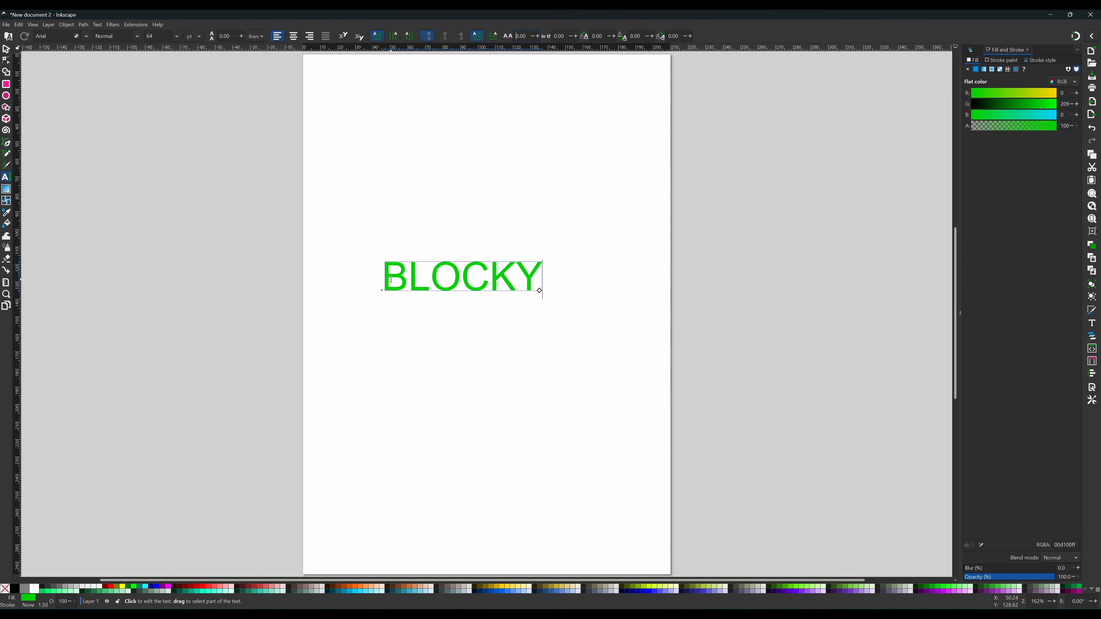
{"action": "key", "text": "ctrl+a"}
{"action": "left_click", "coordinate": [86, 37]}
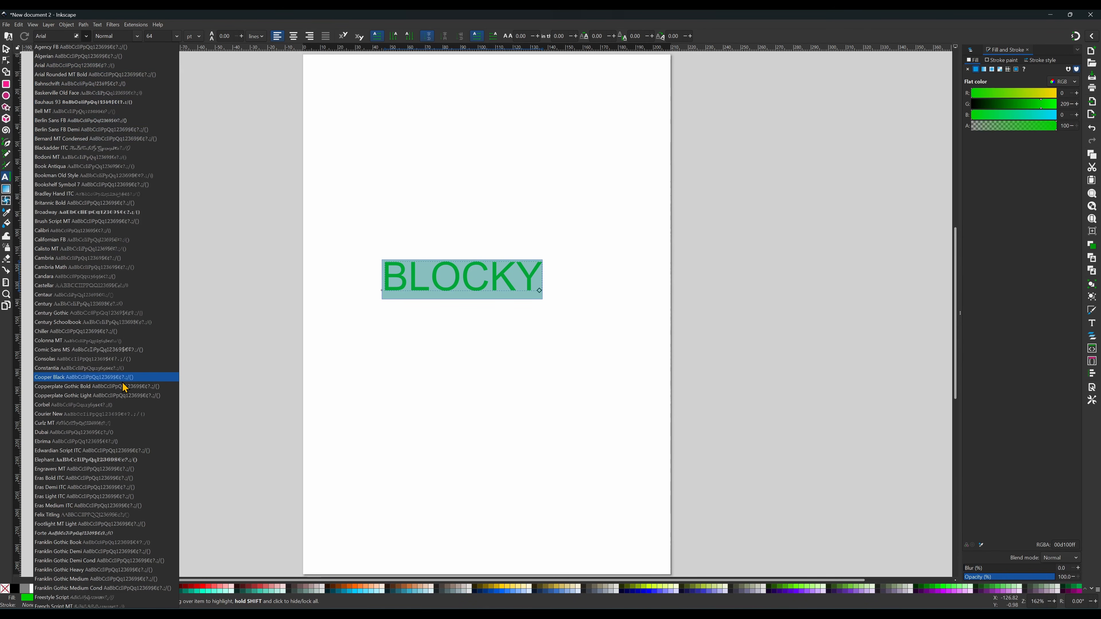
{"action": "scroll", "coordinate": [124, 381], "scroll_direction": "down", "scroll_amount": 5}
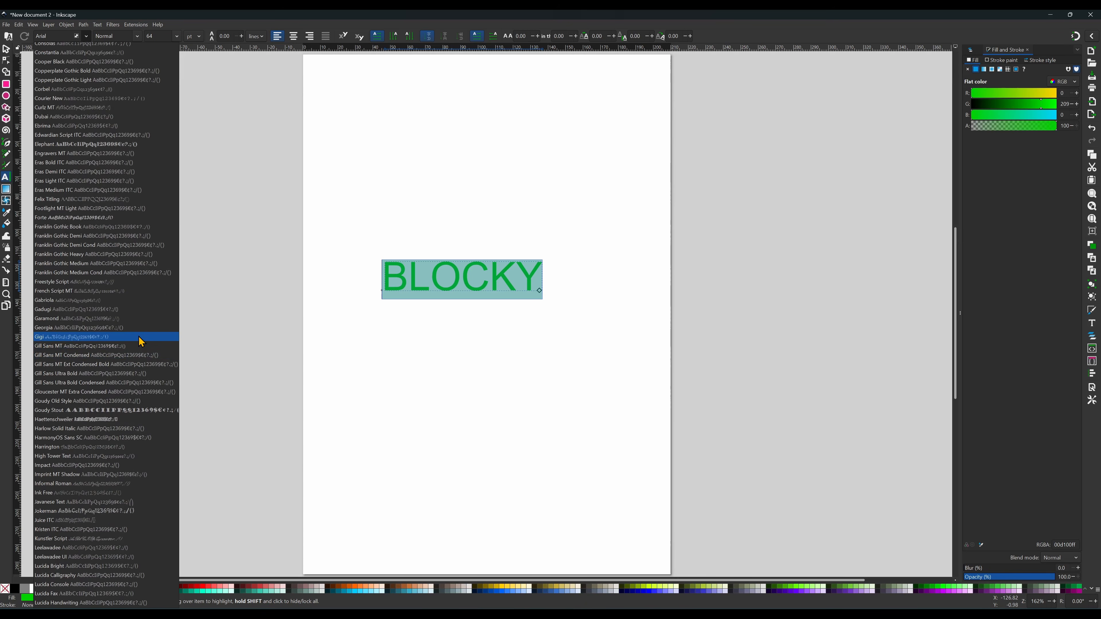
{"action": "left_click", "coordinate": [131, 217]}
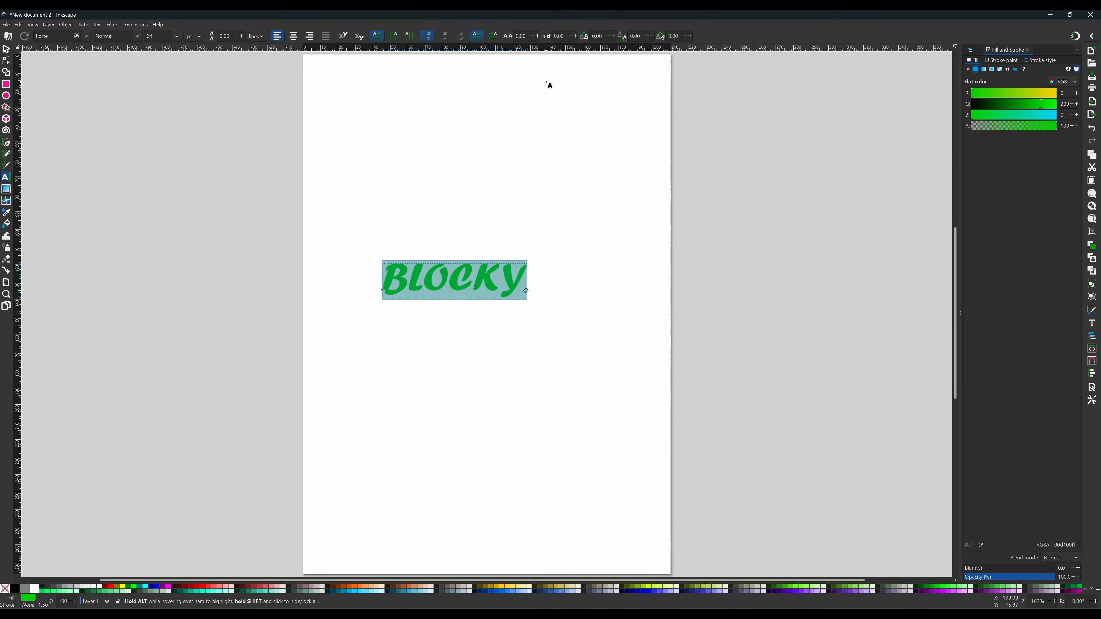
Widen the letter spacing of the BLOCKY text to 11 px
{"action": "left_click", "coordinate": [537, 37]}
{"action": "left_click", "coordinate": [537, 36]}
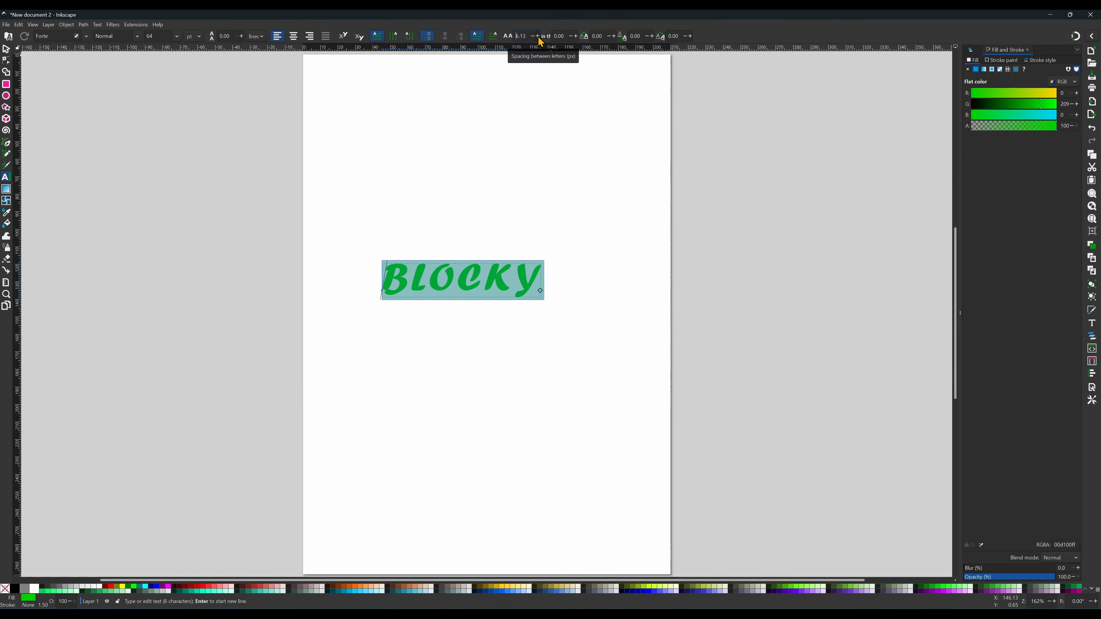
{"action": "left_click", "coordinate": [537, 36]}
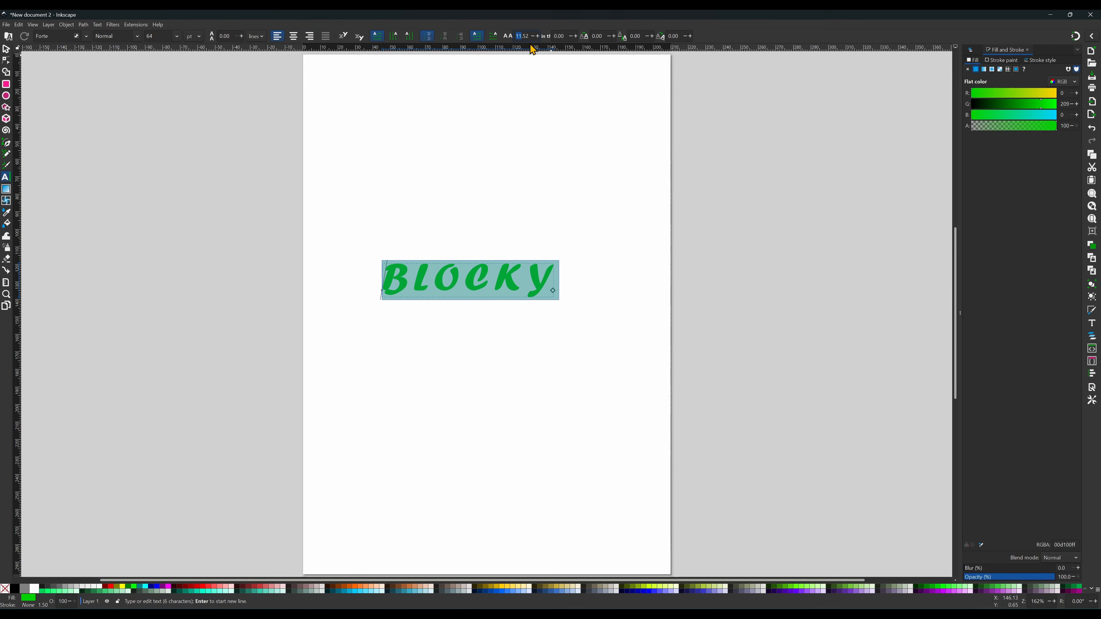
{"action": "double_click", "coordinate": [527, 35]}
{"action": "type", "text": "11"}
{"action": "key", "text": "Return"}
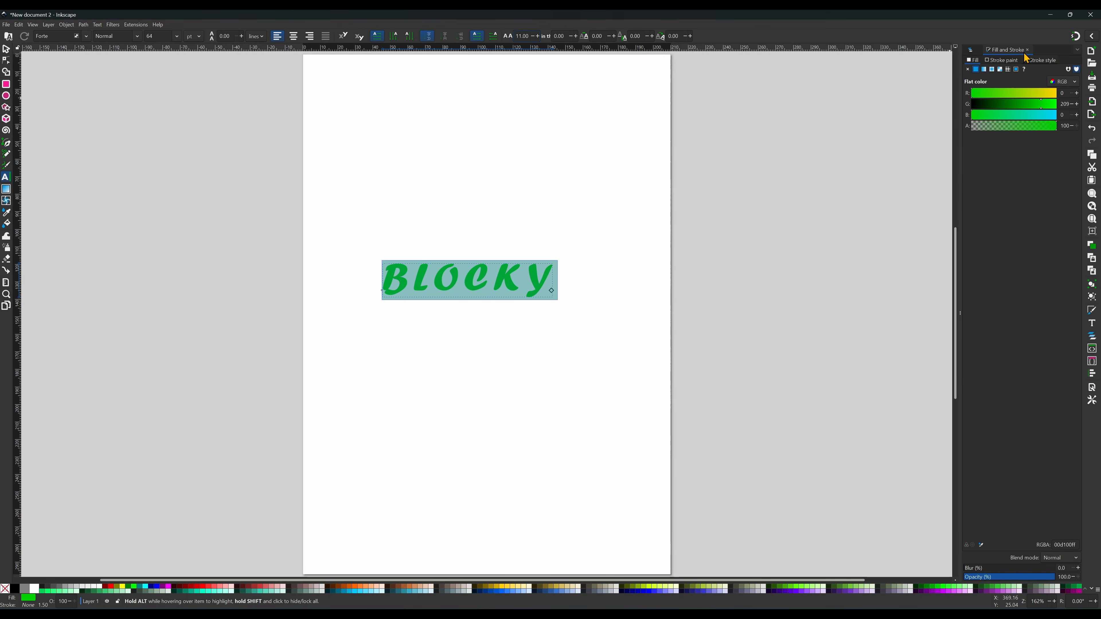
Duplicate the BLOCKY text object, hide the original and select the duplicate
{"action": "left_click", "coordinate": [968, 51]}
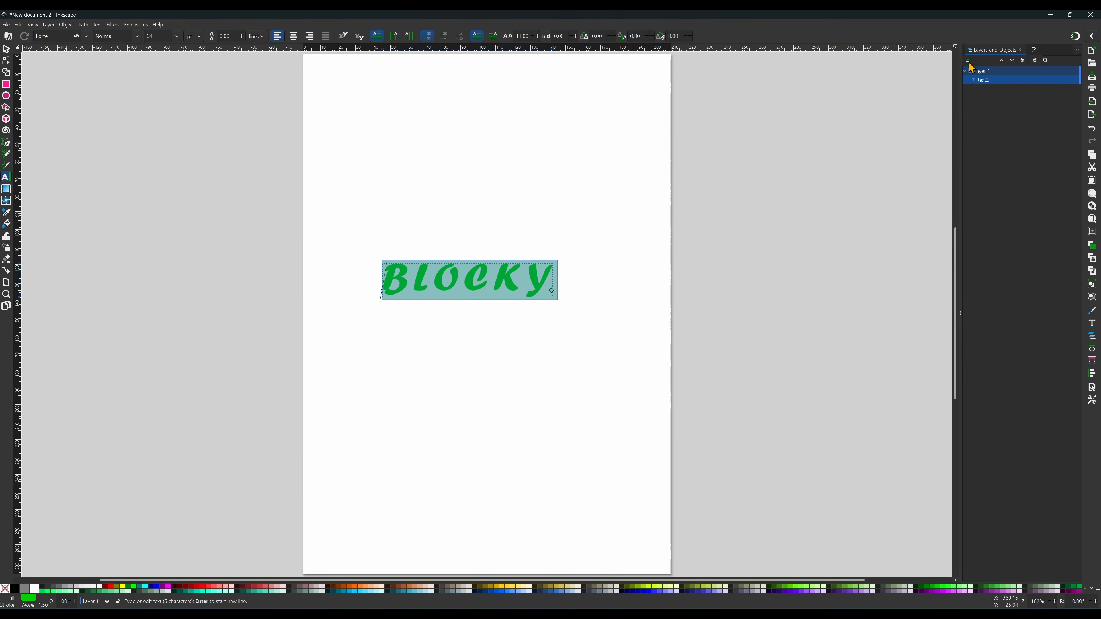
{"action": "right_click", "coordinate": [991, 79]}
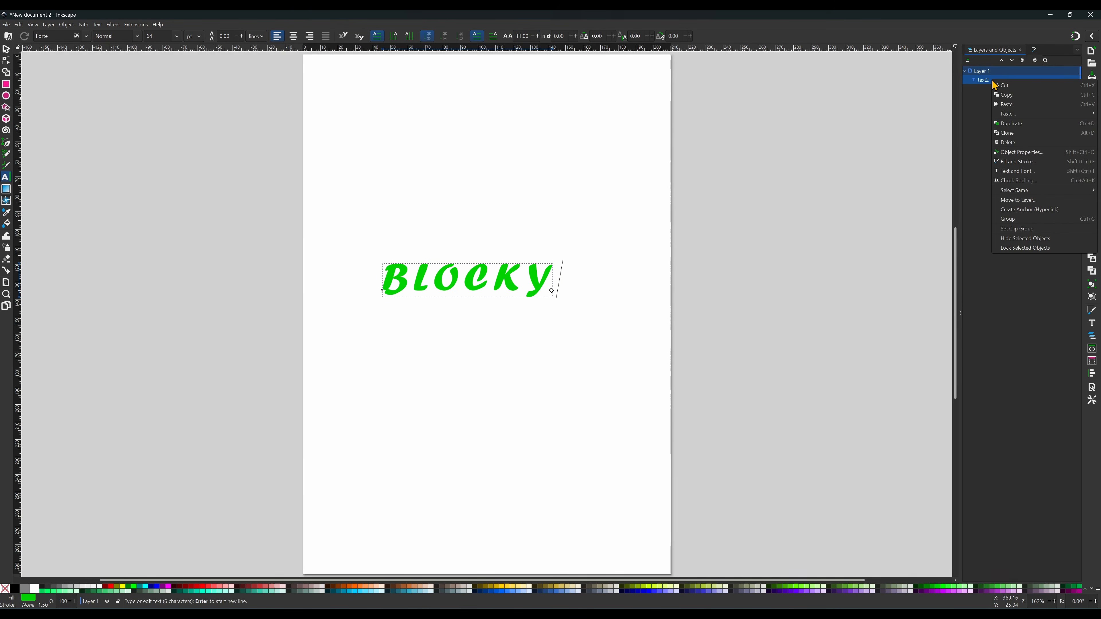
{"action": "left_click", "coordinate": [1014, 122]}
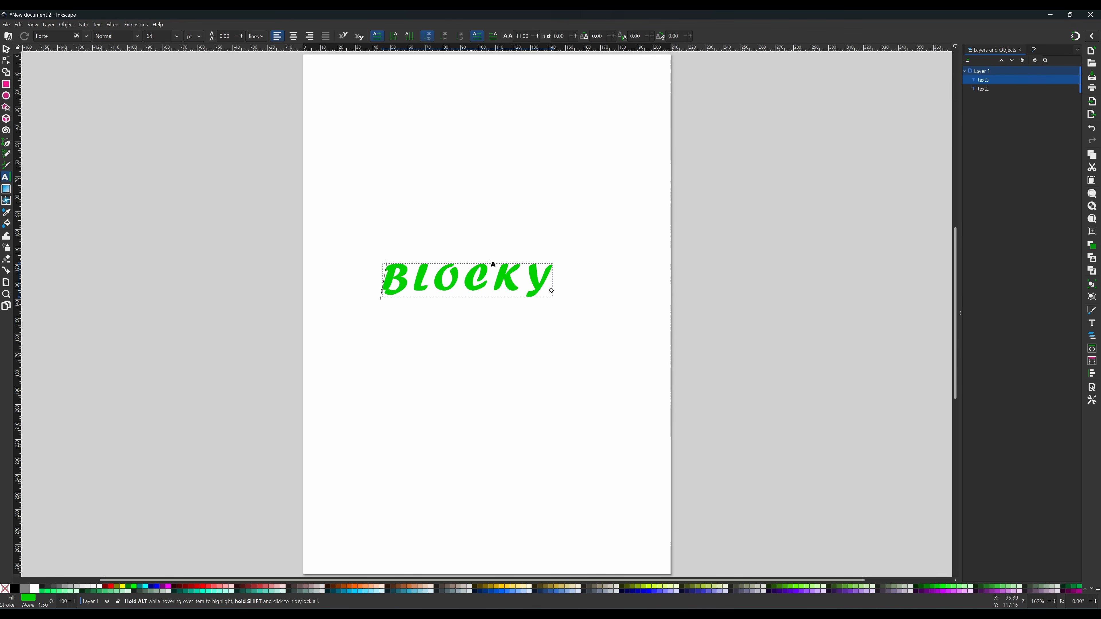
{"action": "left_click", "coordinate": [1068, 88]}
{"action": "left_click", "coordinate": [1040, 78]}
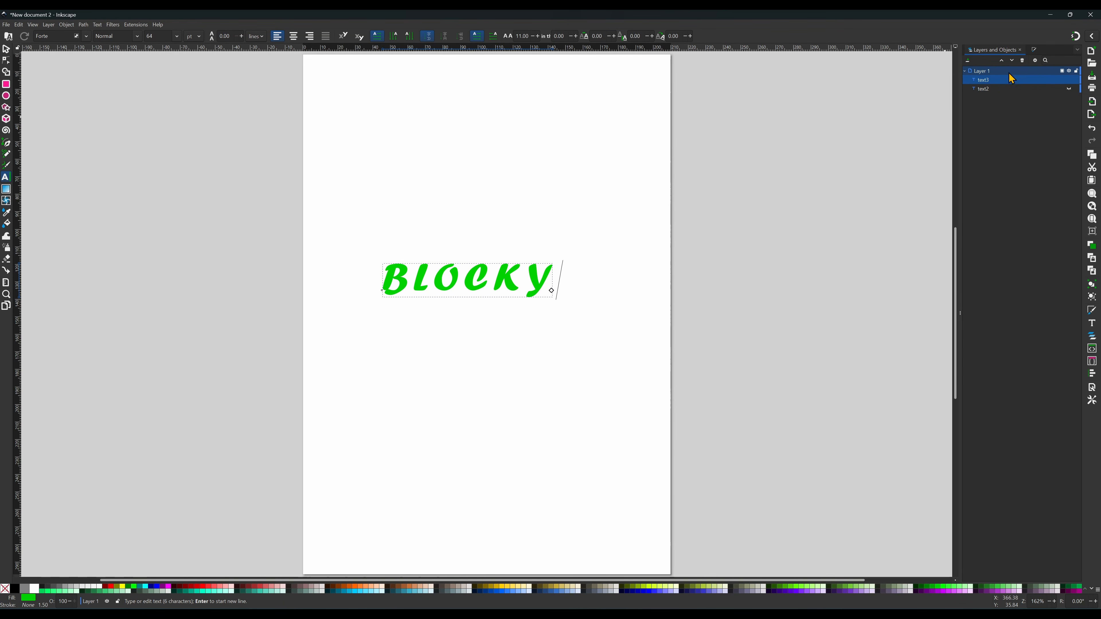
Give the duplicated text a black fill and a flat black stroke
{"action": "left_click", "coordinate": [1034, 51]}
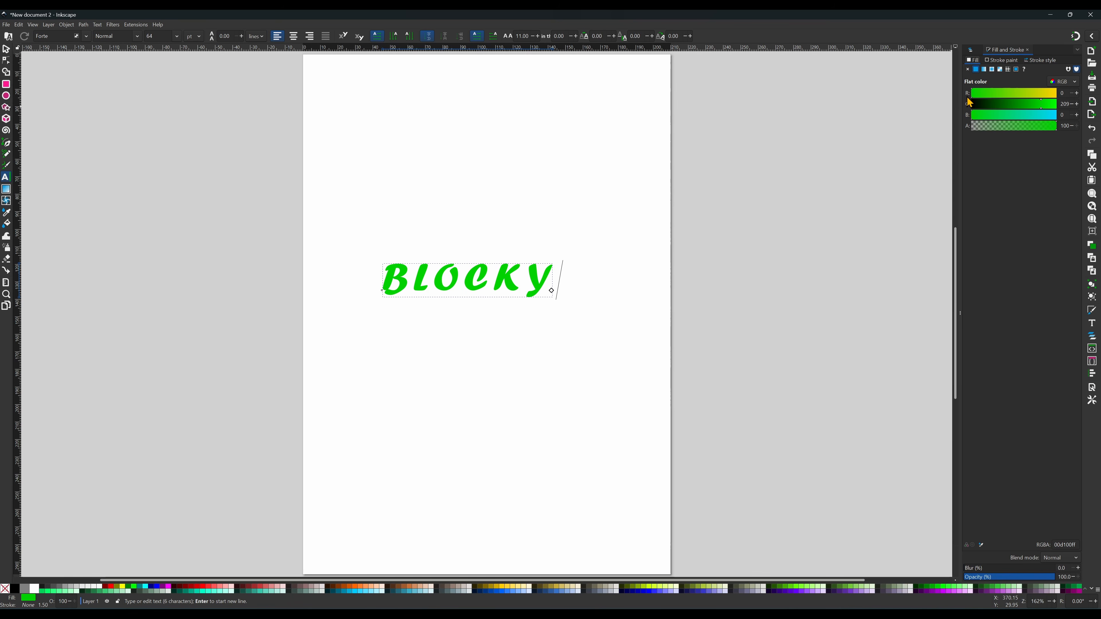
{"action": "mouse_move", "coordinate": [982, 100]}
{"action": "left_mouse_down"}
{"action": "mouse_move", "coordinate": [961, 107]}
{"action": "mouse_move", "coordinate": [964, 118]}
{"action": "left_mouse_up"}
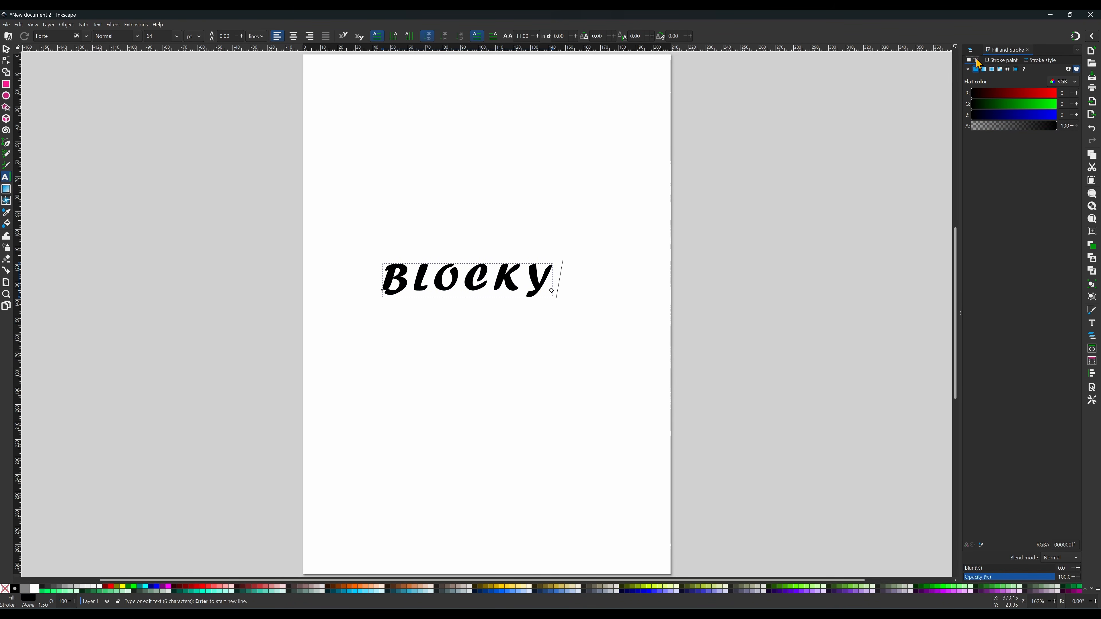
{"action": "left_click", "coordinate": [994, 60]}
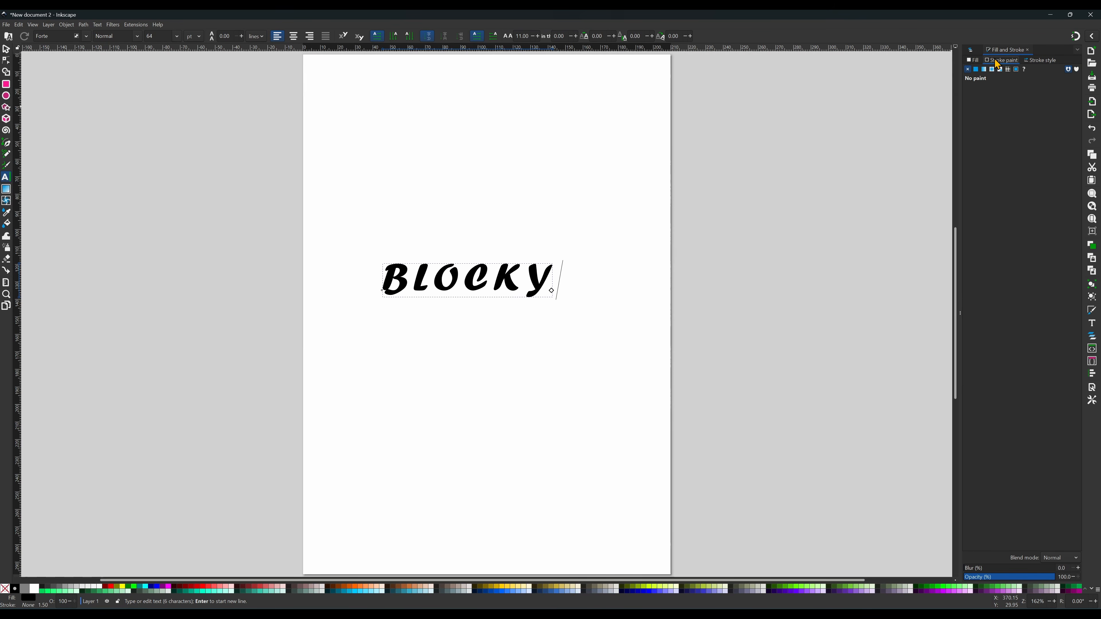
{"action": "left_click", "coordinate": [976, 69]}
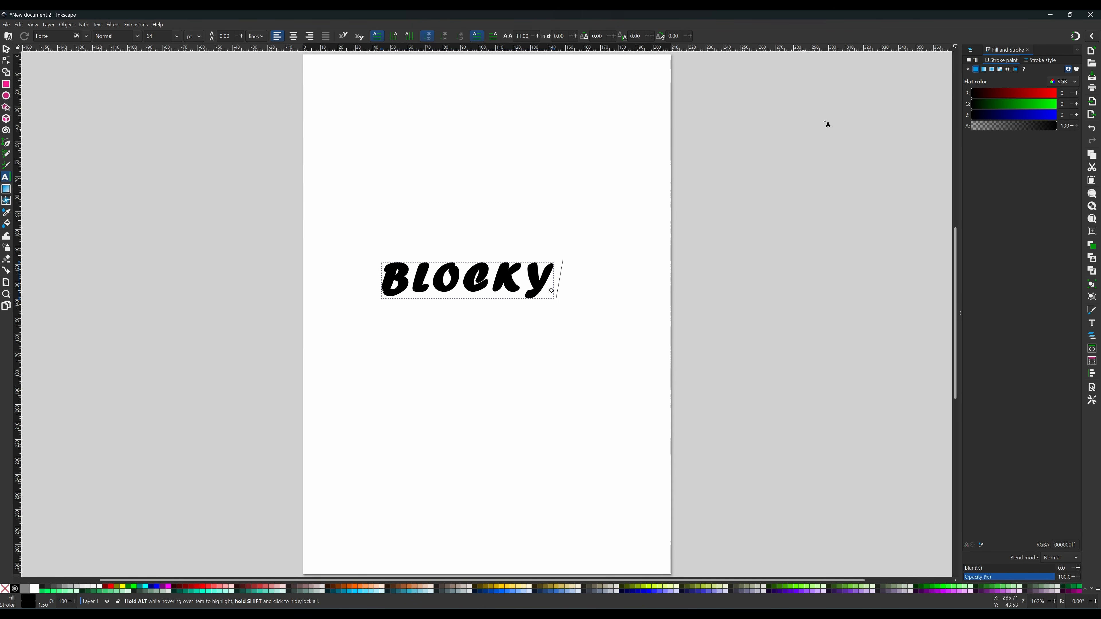
Try stroke widths of 0, 1.5 and 1.25 mm on the black duplicate
{"action": "left_click", "coordinate": [1042, 61]}
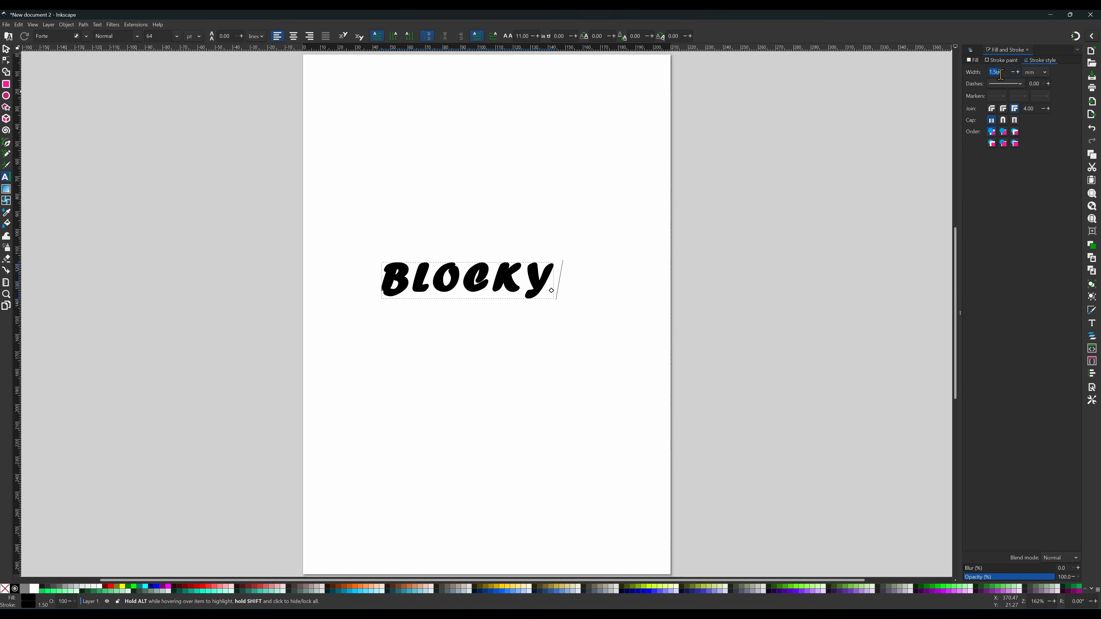
{"action": "type", "text": "0"}
{"action": "key", "text": "Return"}
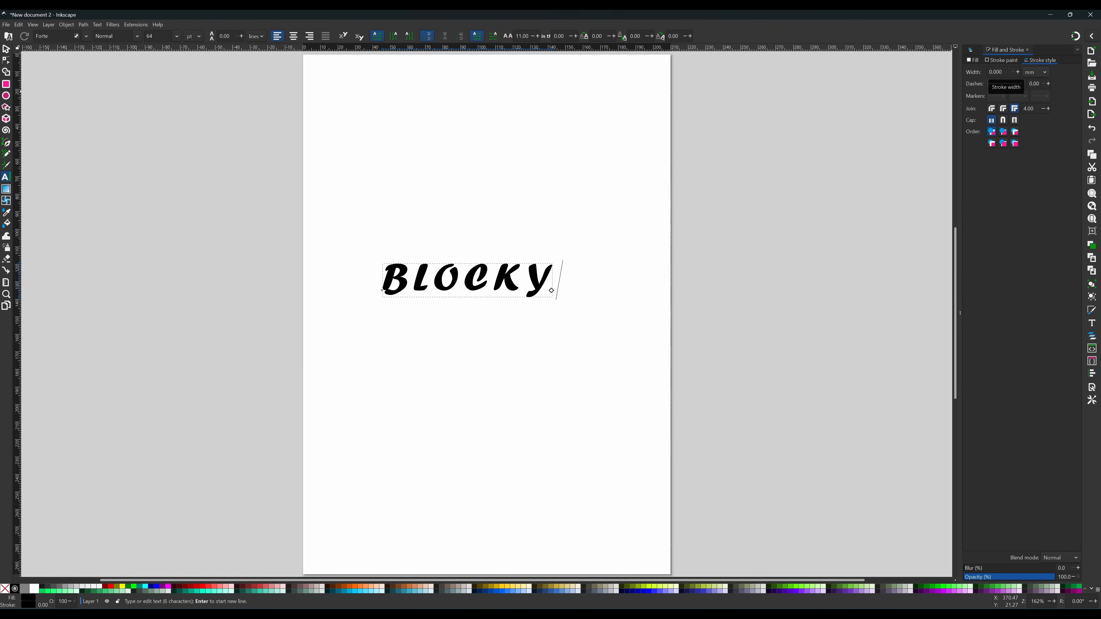
{"action": "double_click", "coordinate": [997, 70]}
{"action": "key", "text": "BackSpace"}
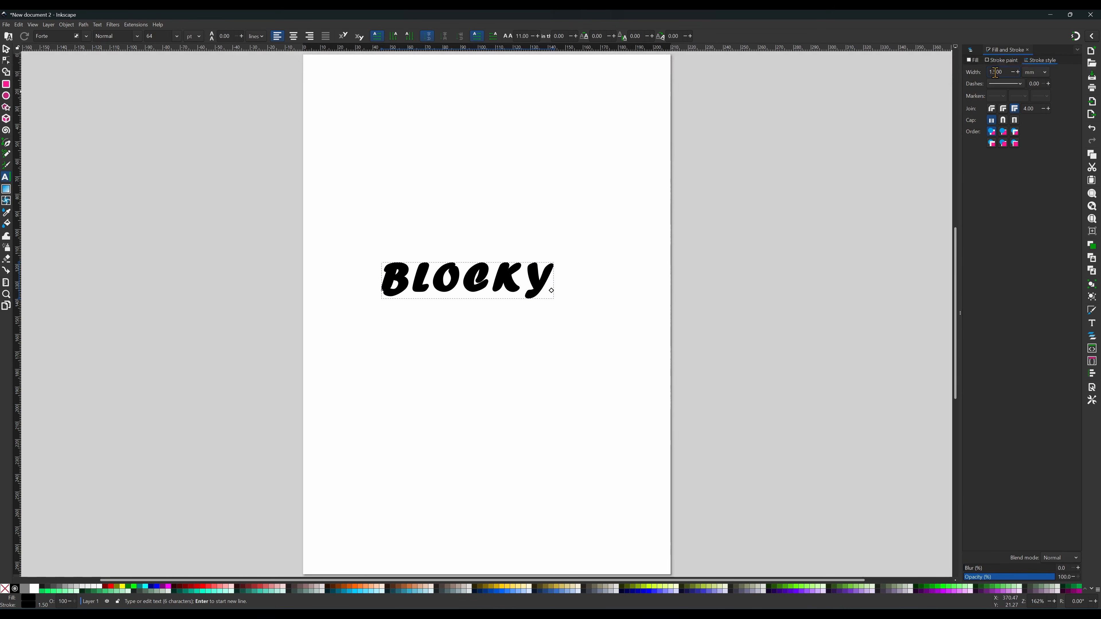
{"action": "key", "text": "Return"}
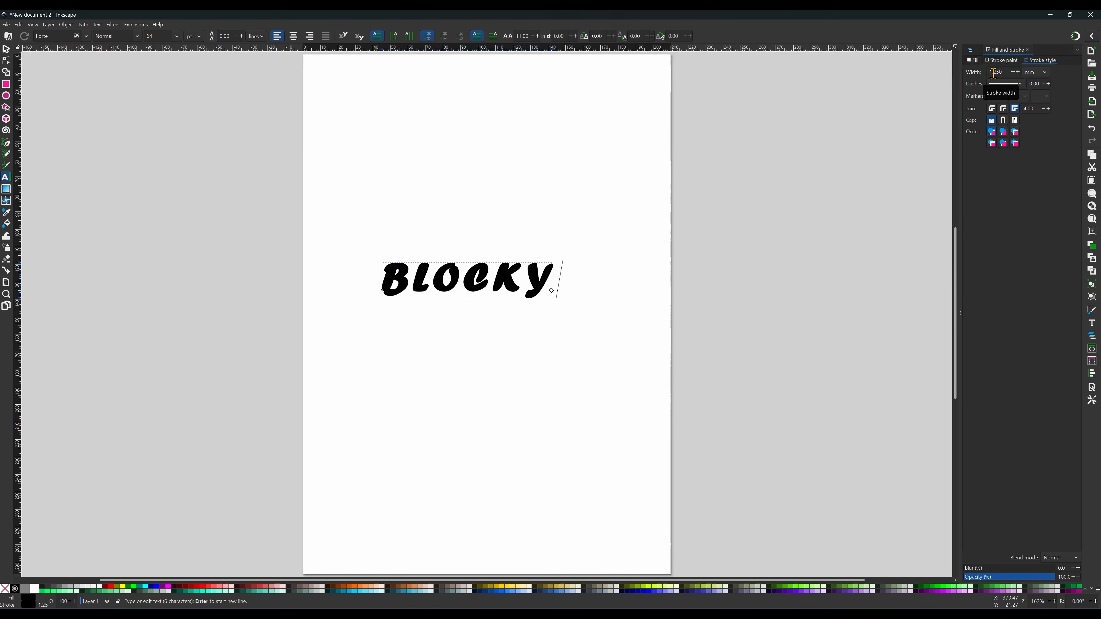
Set the black duplicate's stroke width to 1 mm
{"action": "left_click_drag", "start_coordinate": [992, 71], "coordinate": [1013, 75]}
{"action": "key", "text": "BackSpace"}
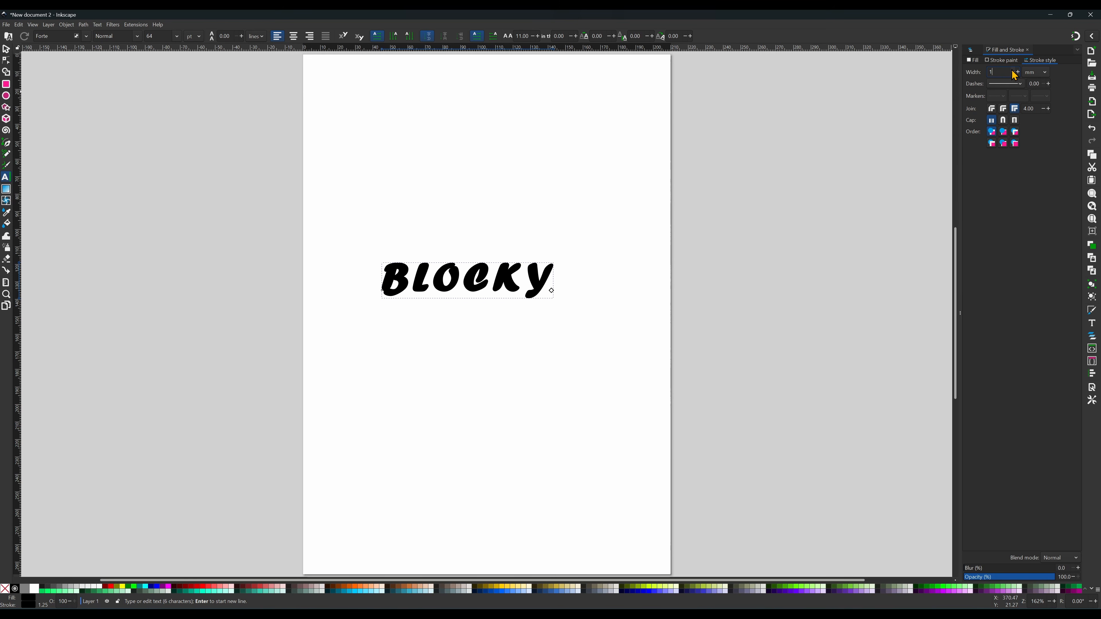
{"action": "key", "text": "Return"}
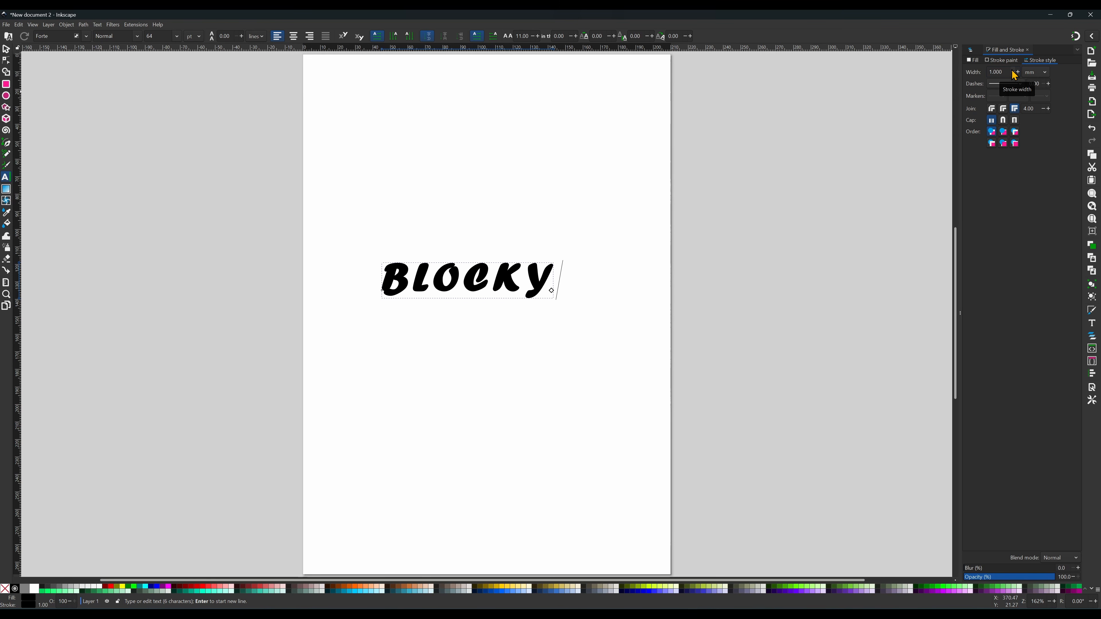
Move the green original text above the black duplicate in the stacking order and make it visible
{"action": "left_click", "coordinate": [970, 49]}
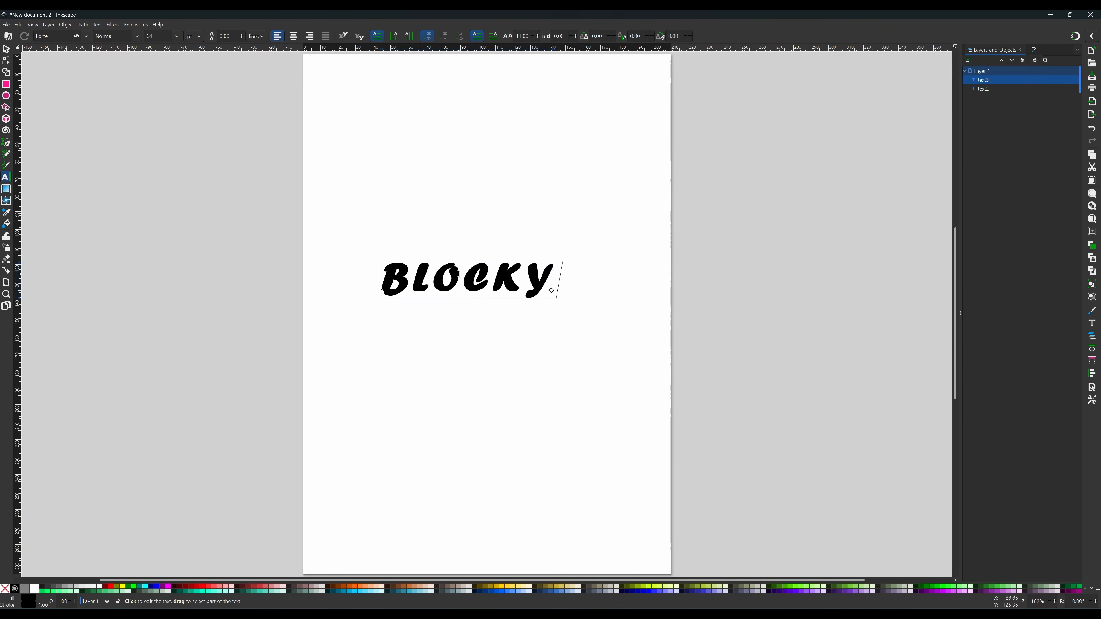
{"action": "left_click_drag", "start_coordinate": [983, 89], "coordinate": [990, 76]}
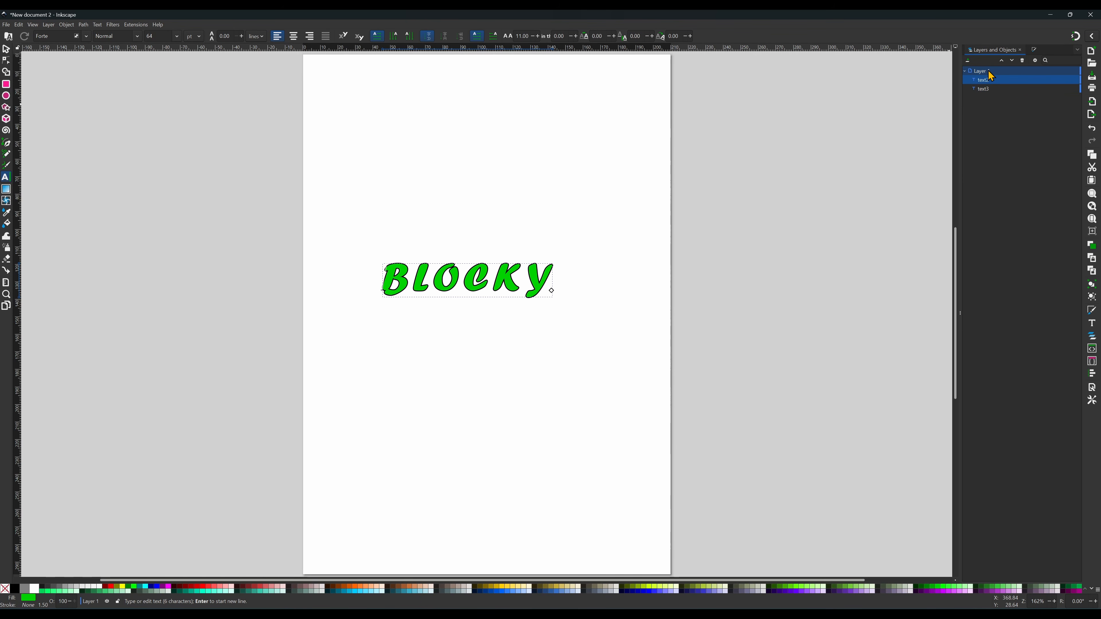
{"action": "left_click", "coordinate": [1068, 80]}
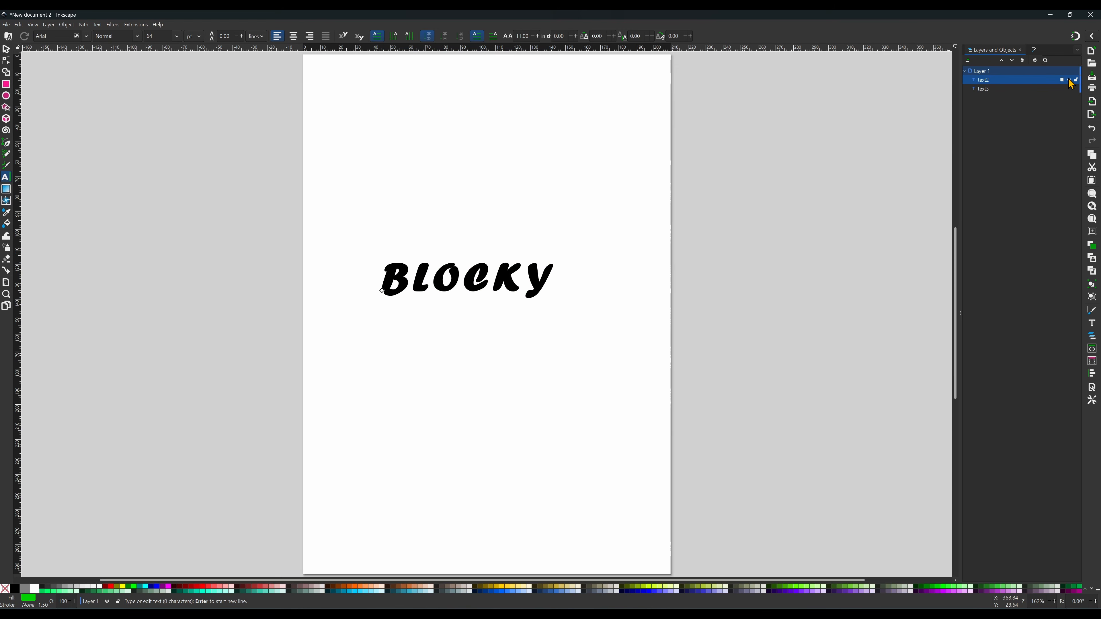
{"action": "left_click", "coordinate": [1068, 80]}
{"action": "left_click", "coordinate": [1068, 80]}
{"action": "left_click", "coordinate": [1068, 80]}
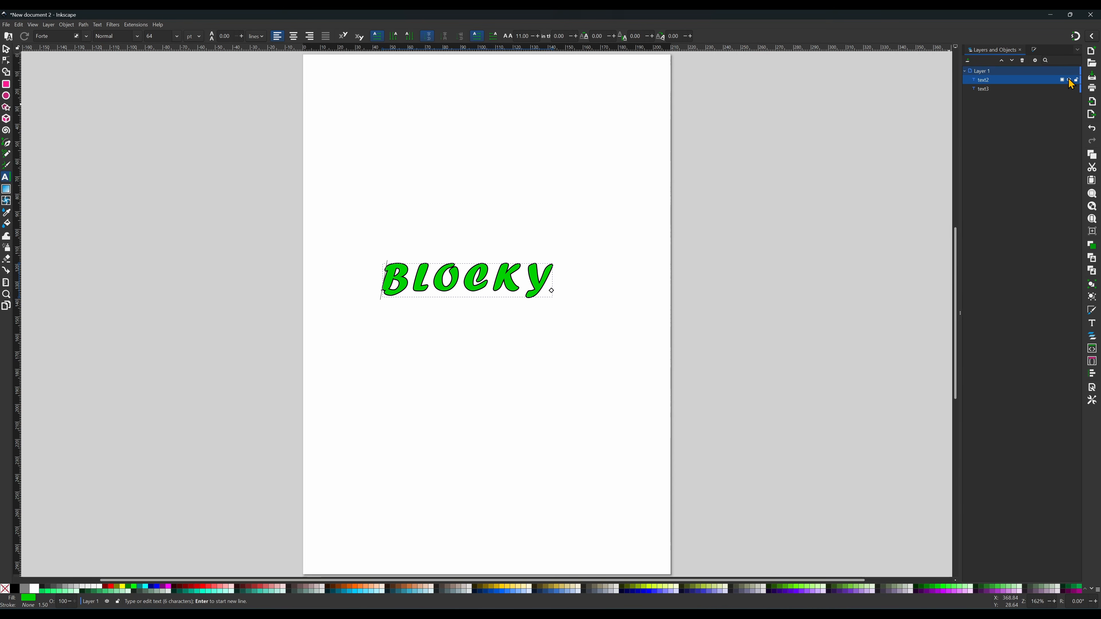
Select both the green and black text objects and convert them to paths with Object to Path
{"action": "scroll", "coordinate": [446, 256], "scroll_direction": "up", "scroll_amount": 4, "text": "ctrl"}
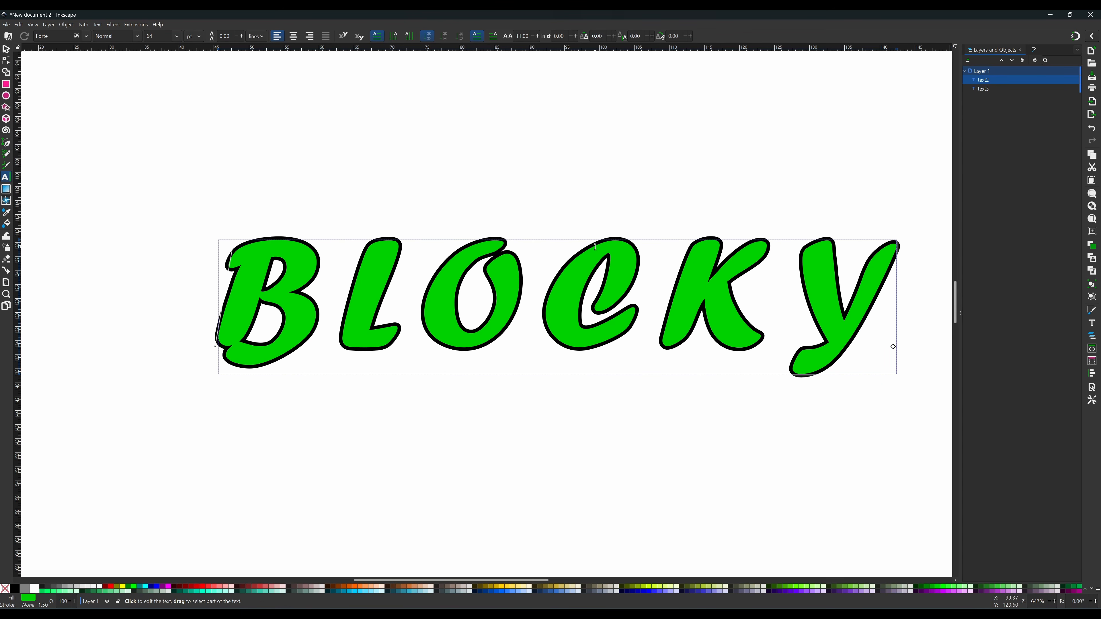
{"action": "left_click", "coordinate": [1024, 83]}
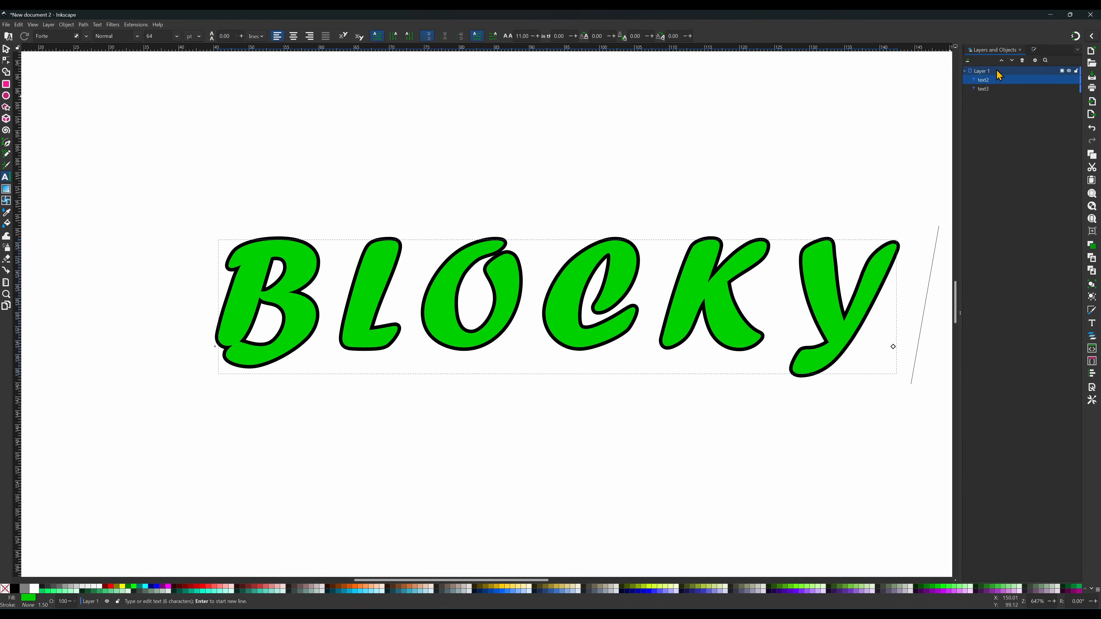
{"action": "left_click", "coordinate": [991, 89], "text": "shift"}
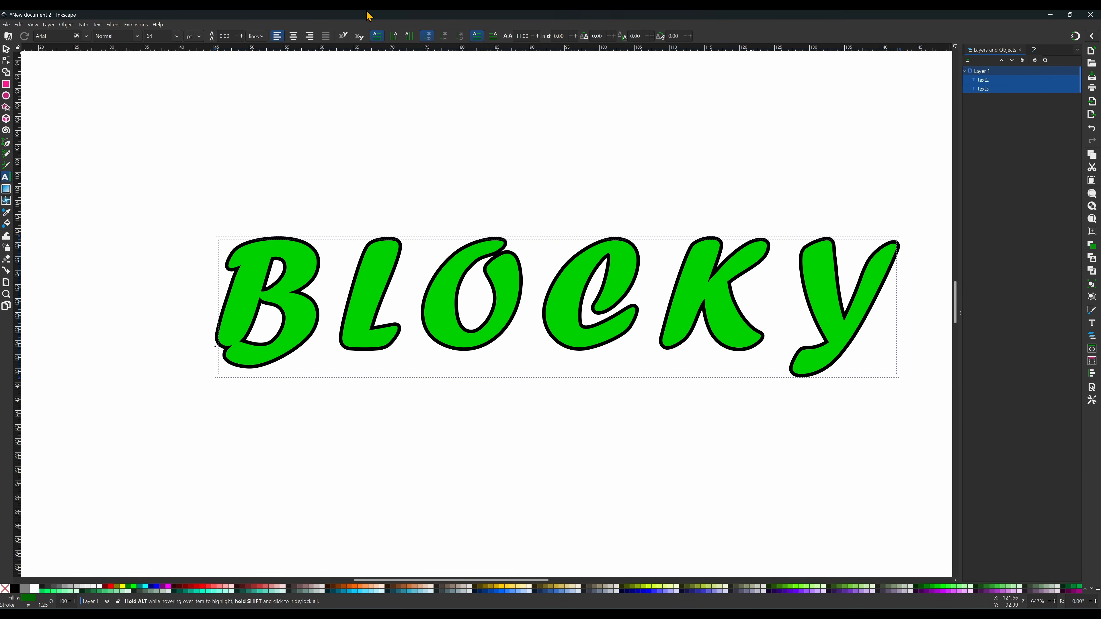
{"action": "left_click", "coordinate": [83, 25]}
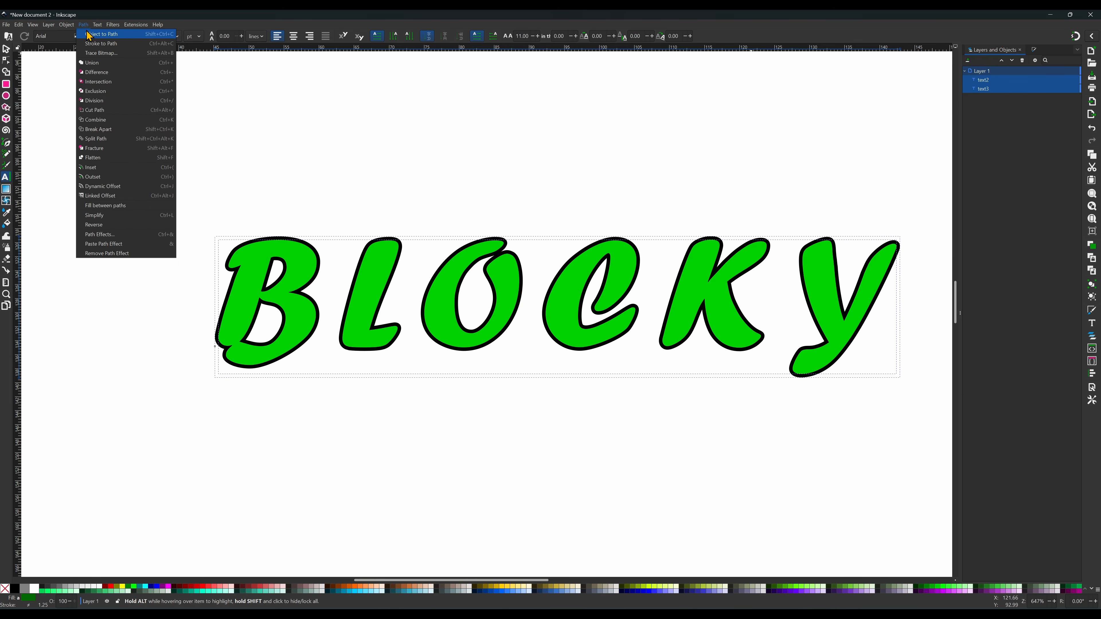
{"action": "left_click", "coordinate": [98, 39]}
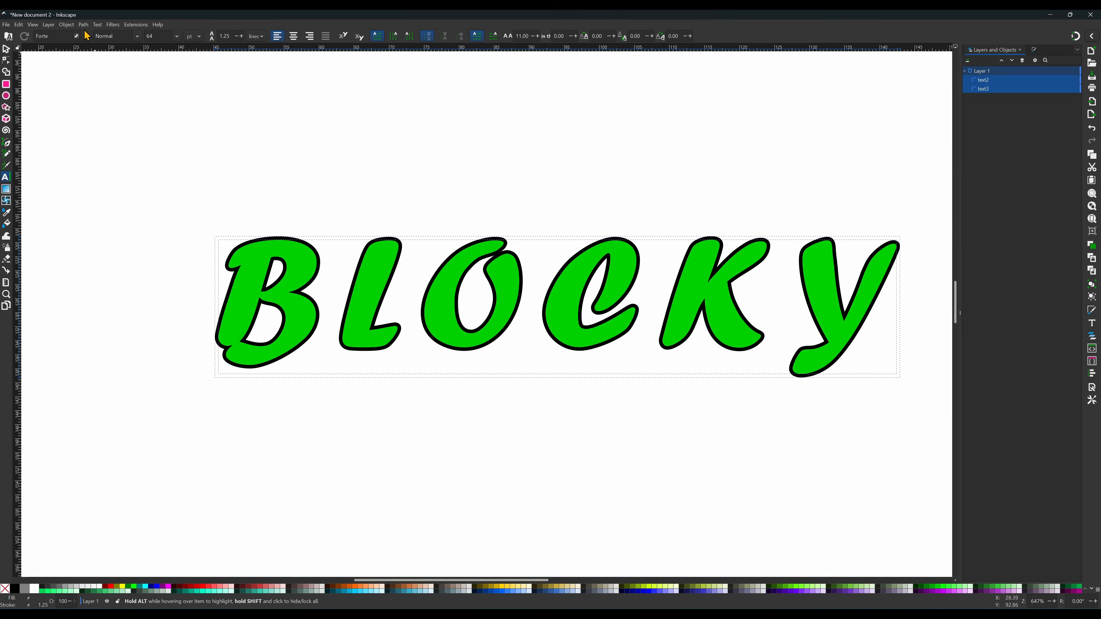
Save the BLOCKY drawing under a new file name in Inkscape SVG format
{"action": "left_click", "coordinate": [7, 24]}
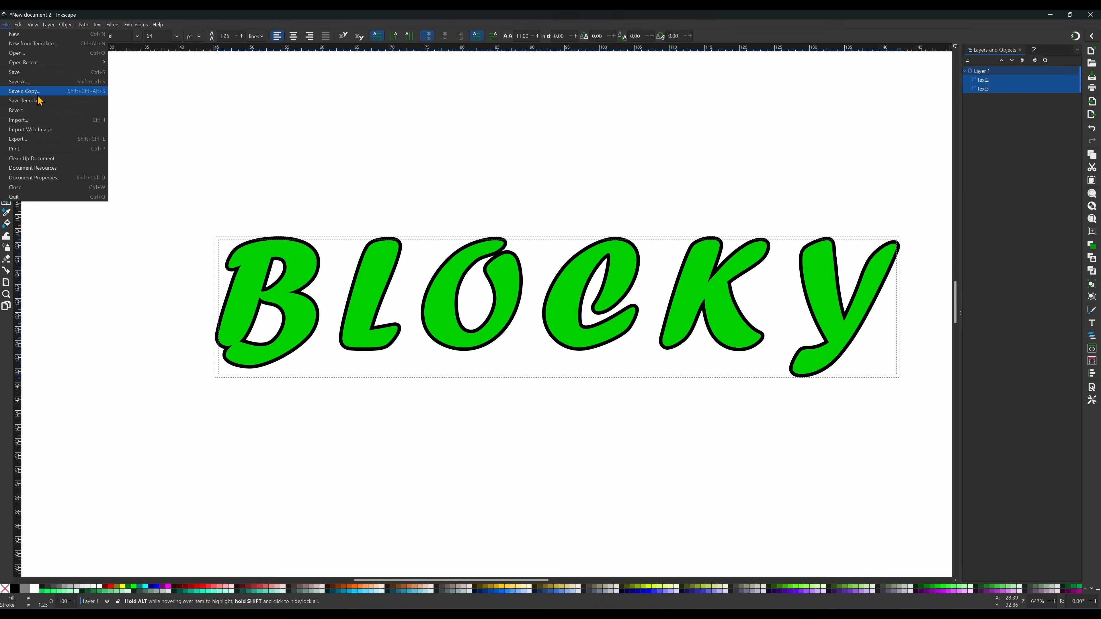
{"action": "left_click", "coordinate": [47, 82]}
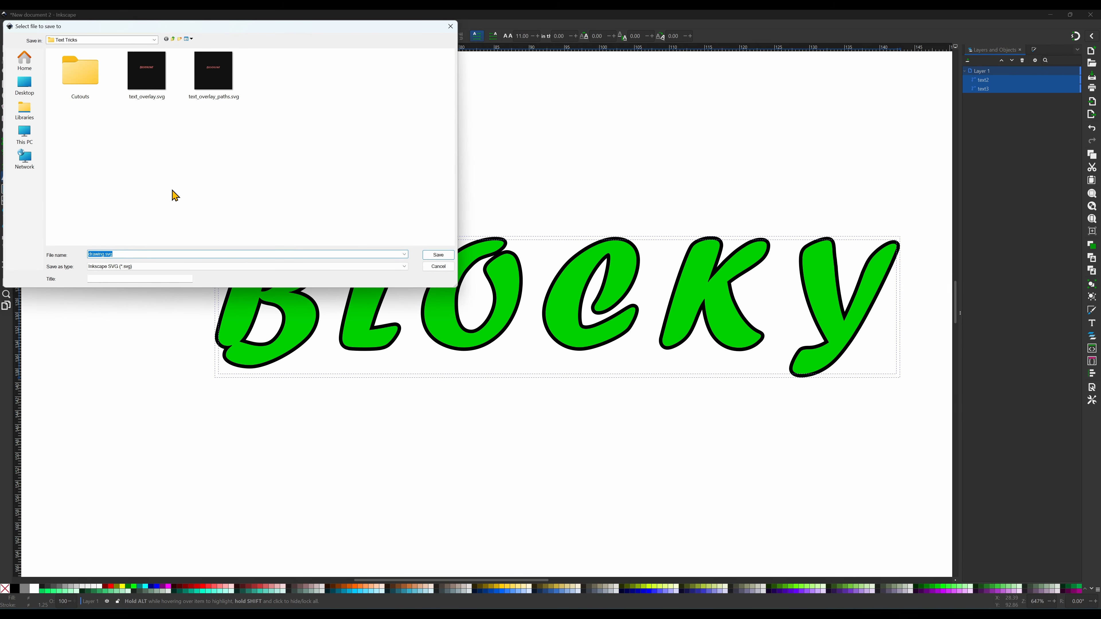
{"action": "left_click", "coordinate": [104, 255]}
{"action": "left_click_drag", "start_coordinate": [104, 255], "coordinate": [54, 246]}
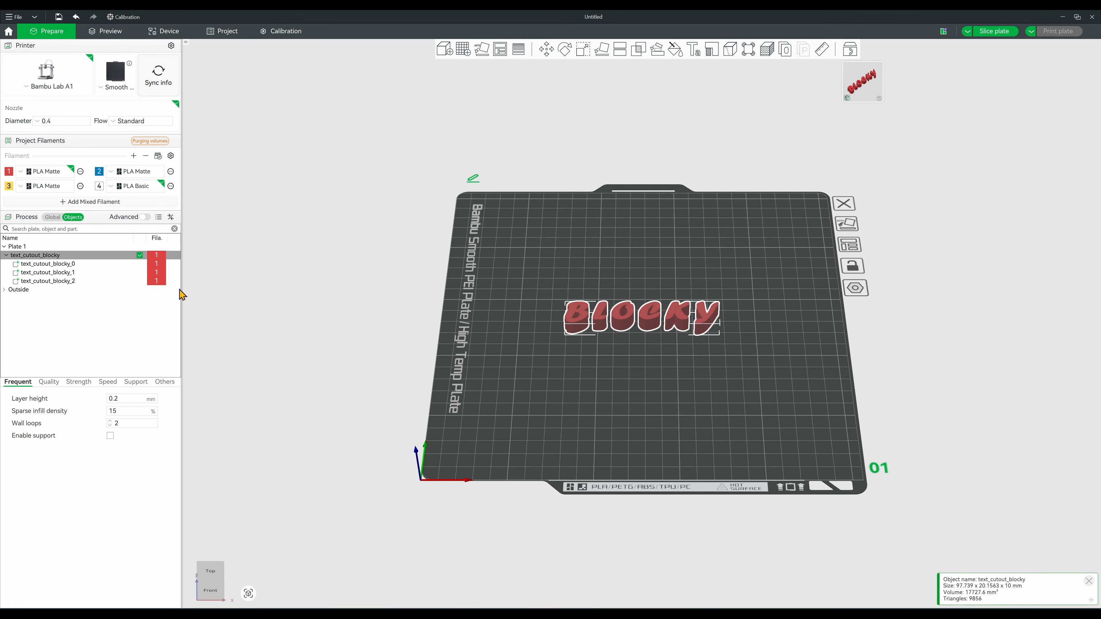
In Bambu Studio, inspect the three BLOCKY parts and assign filament 3 to the outline part text_cutout_blocky_1
{"action": "left_click", "coordinate": [70, 281]}
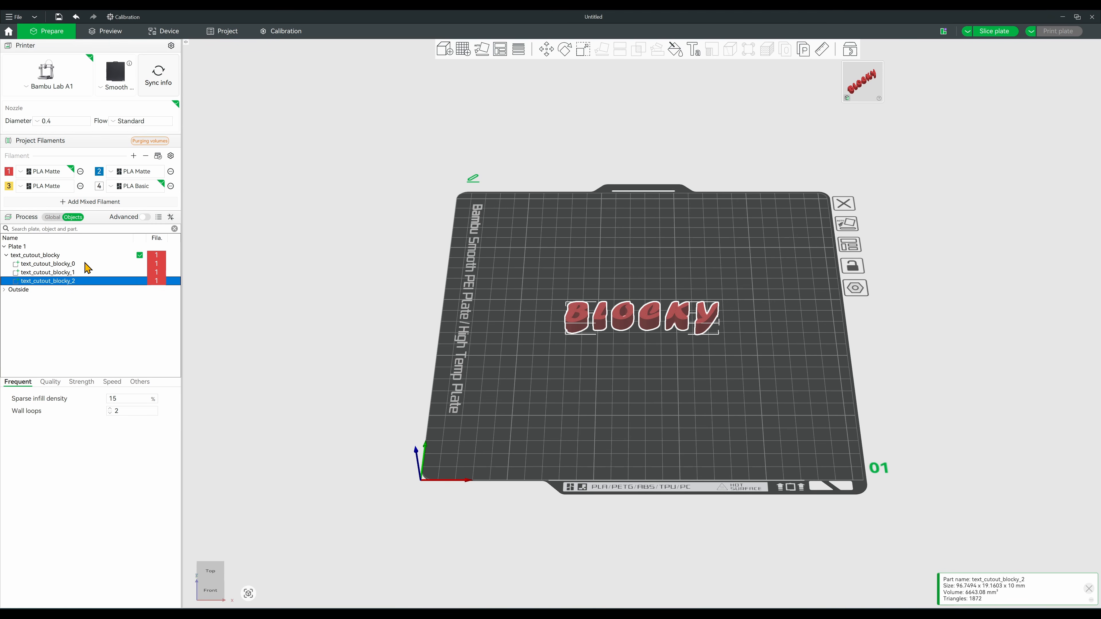
{"action": "left_click", "coordinate": [86, 264]}
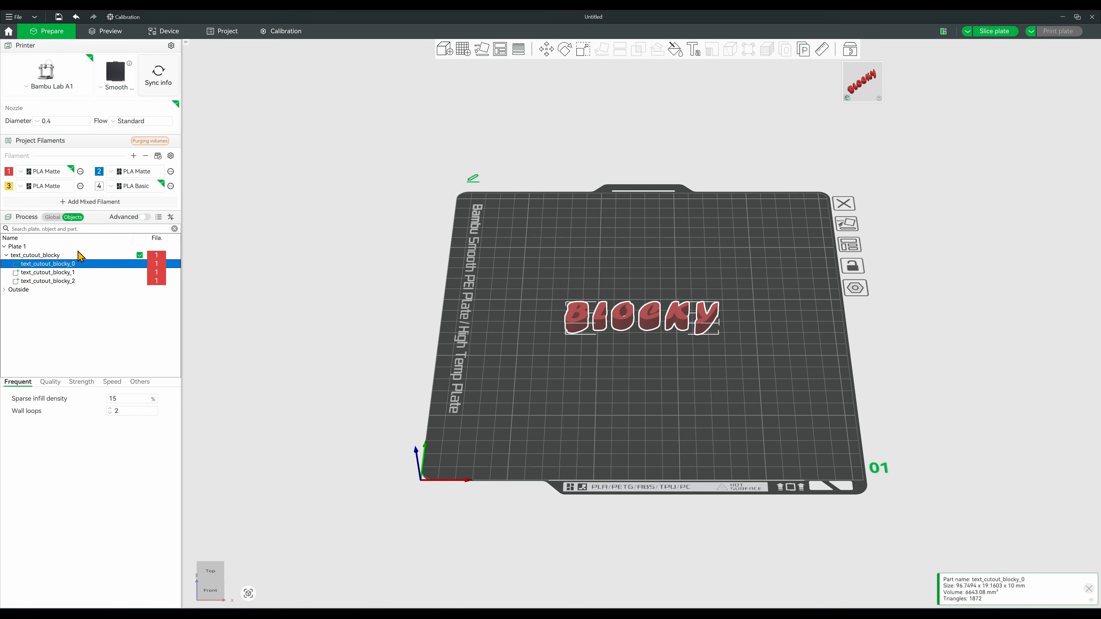
{"action": "left_click", "coordinate": [81, 275]}
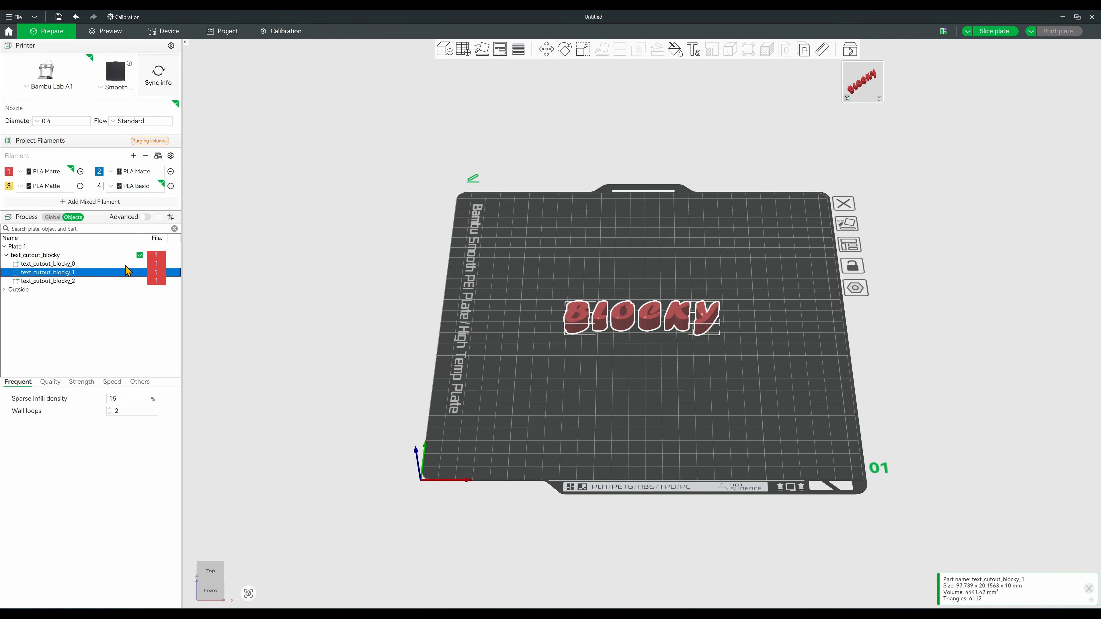
{"action": "key", "text": "3"}
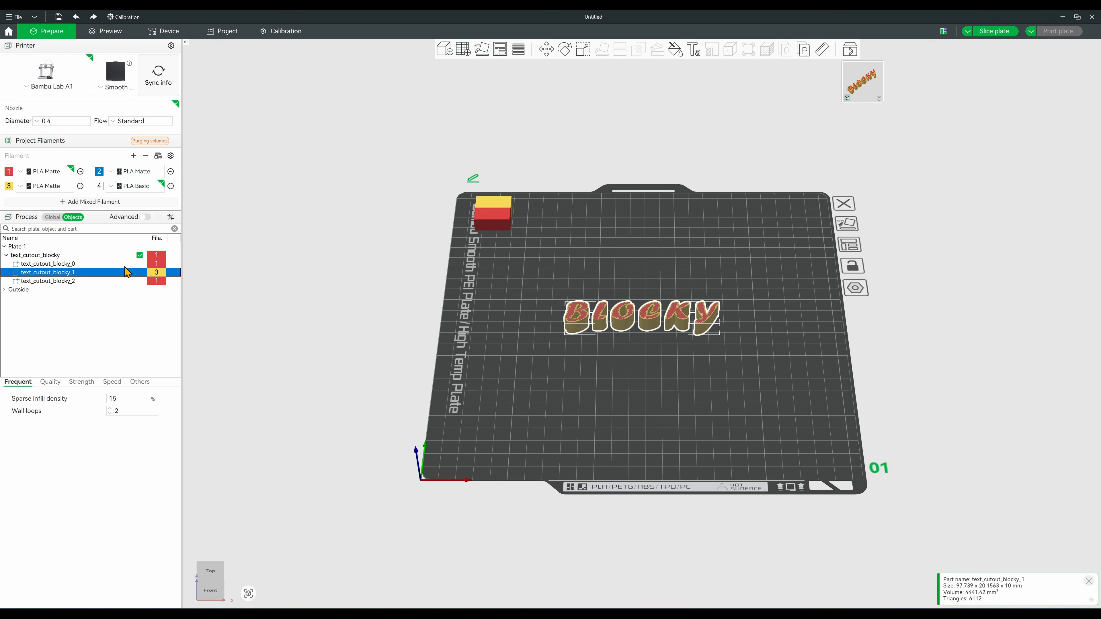
Separate the three overlapping BLOCKY parts on the plate, with the outline at the front and text_cutout_blocky_0 at the back
{"action": "left_click", "coordinate": [116, 282]}
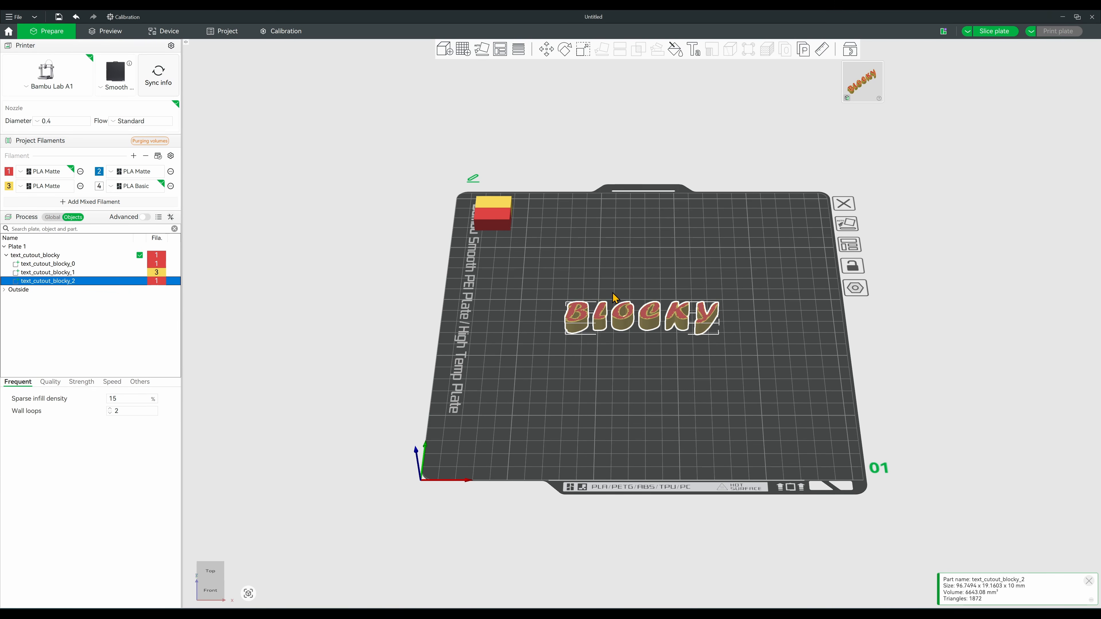
{"action": "left_click_drag", "start_coordinate": [613, 316], "coordinate": [605, 351]}
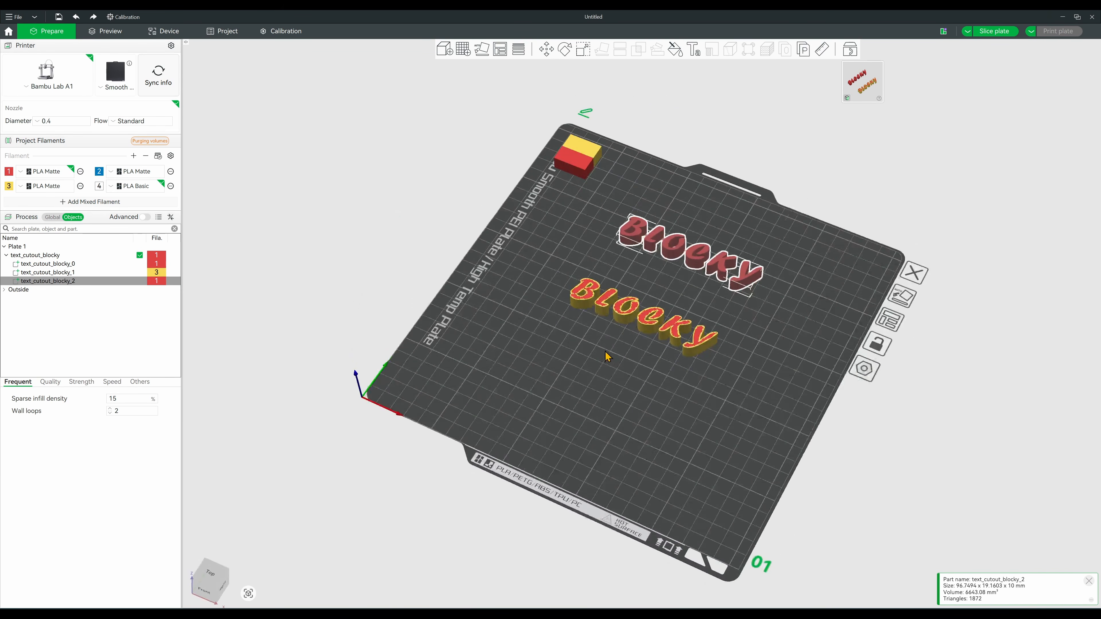
{"action": "left_click", "coordinate": [607, 347]}
{"action": "key", "text": "ctrl+1"}
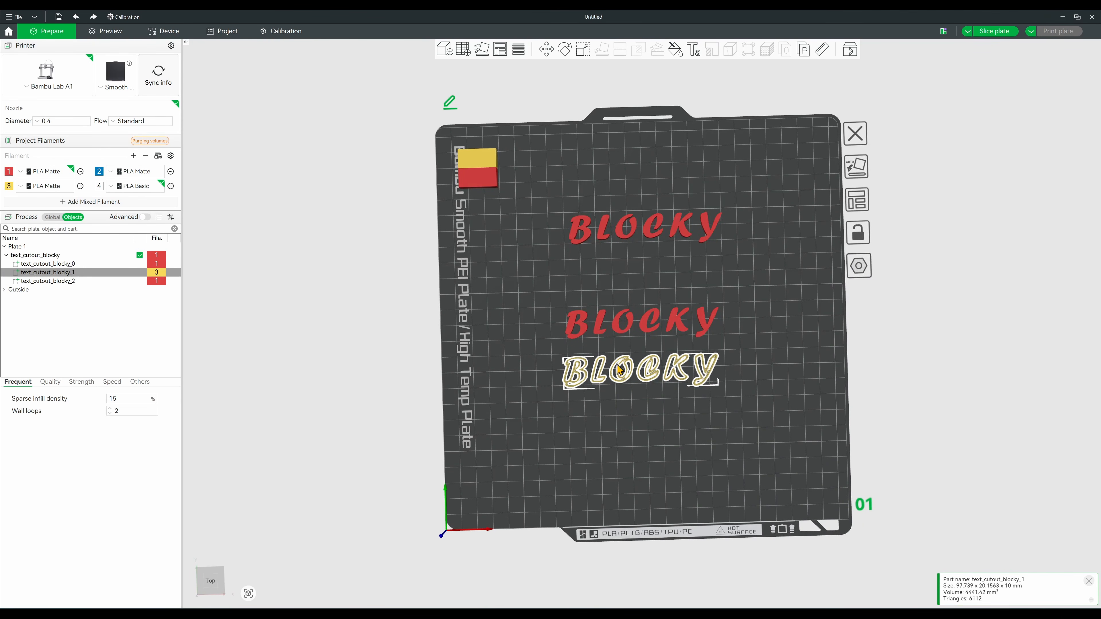
{"action": "left_click_drag", "start_coordinate": [622, 236], "coordinate": [617, 372]}
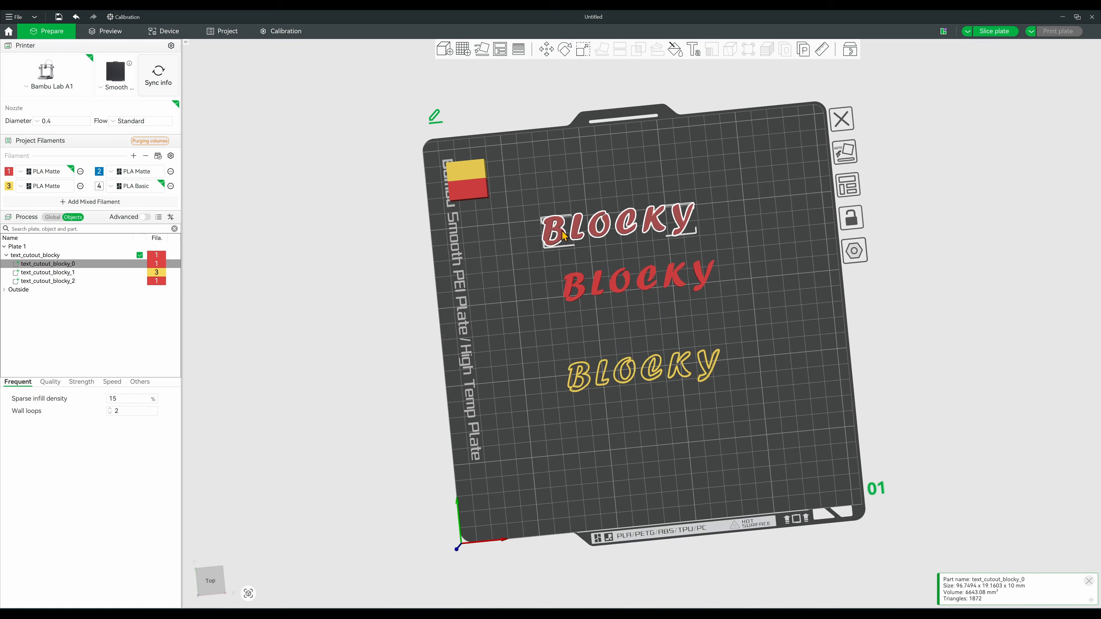
{"action": "left_click_drag", "start_coordinate": [561, 231], "coordinate": [559, 225]}
Center text_cutout_blocky_2 and the yellow outline part so they overlap again, and clear the selection
{"action": "right_click", "coordinate": [597, 287]}
{"action": "left_click", "coordinate": [631, 334]}
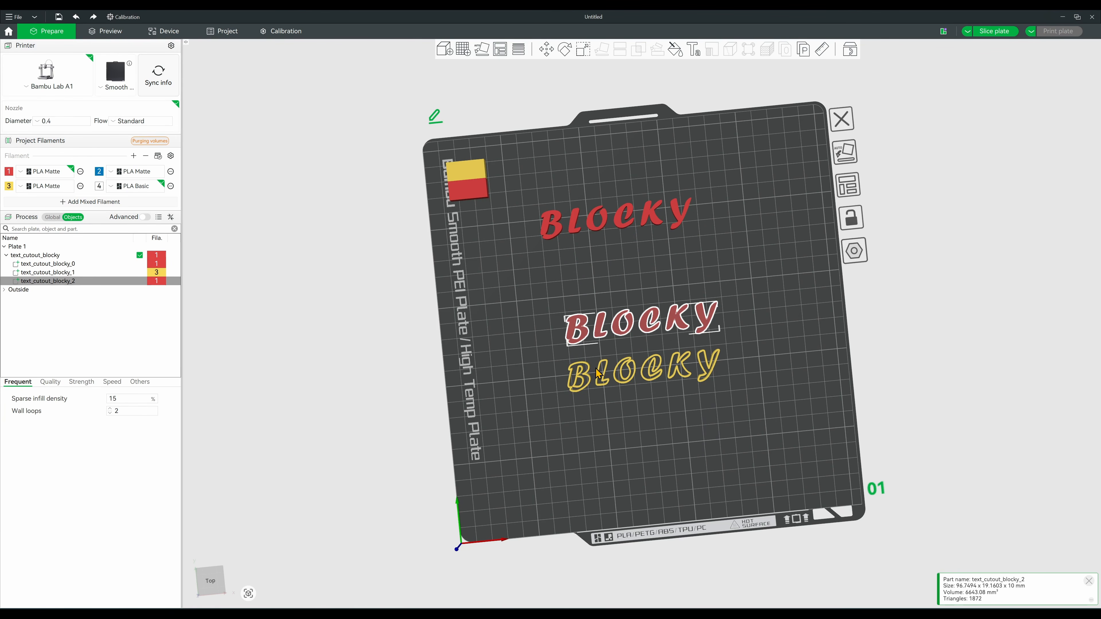
{"action": "key", "text": "ctrl+z"}
{"action": "right_click", "coordinate": [601, 372]}
{"action": "left_click", "coordinate": [611, 414]}
{"action": "left_click", "coordinate": [610, 411]}
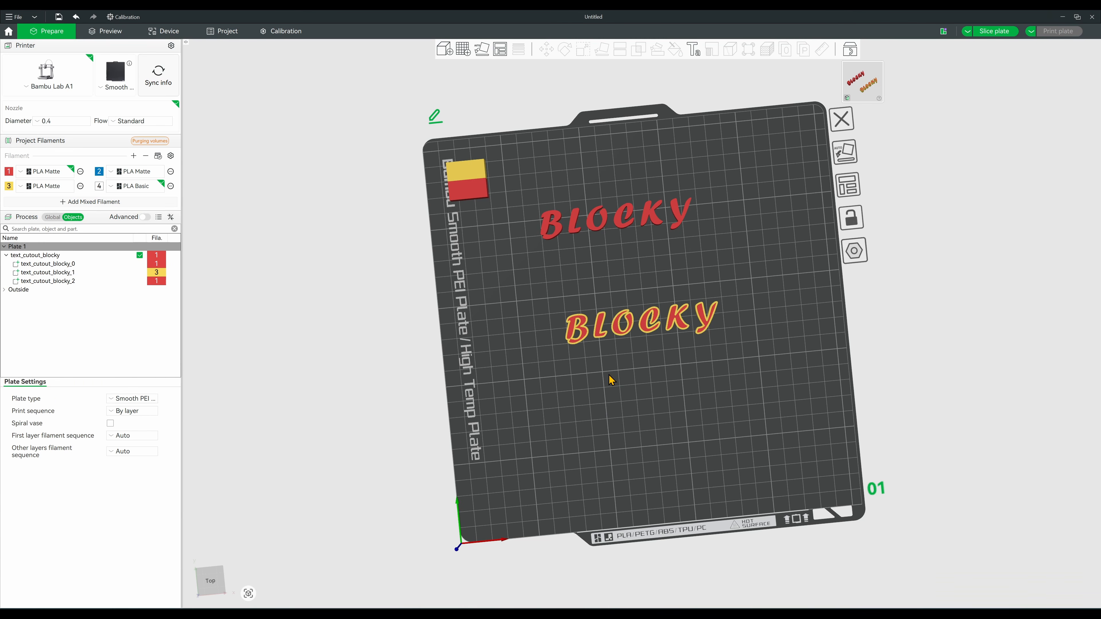
Merge text_cutout_blocky_1 and text_cutout_blocky_2 into a single part
{"action": "left_click", "coordinate": [98, 281]}
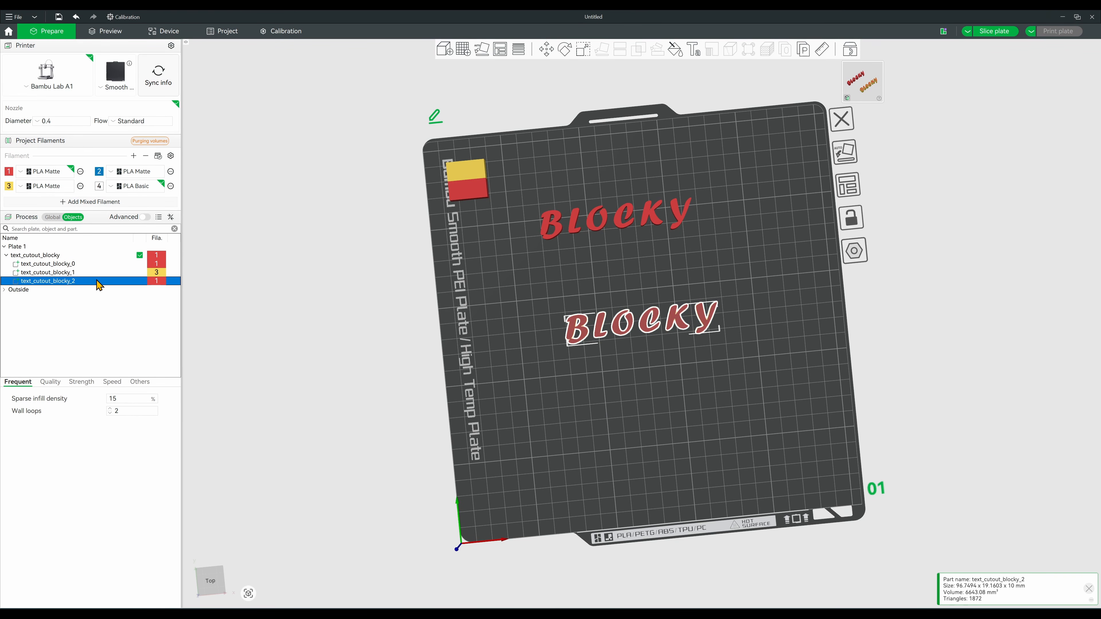
{"action": "left_click", "coordinate": [96, 275], "text": "ctrl"}
{"action": "right_click", "coordinate": [96, 276]}
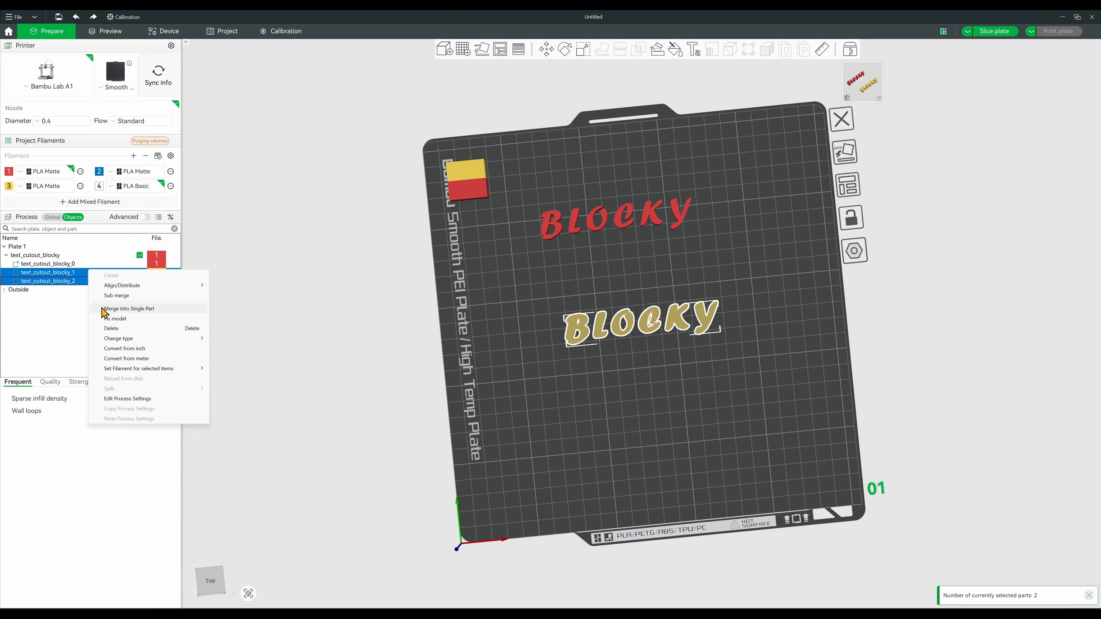
{"action": "left_click", "coordinate": [173, 310]}
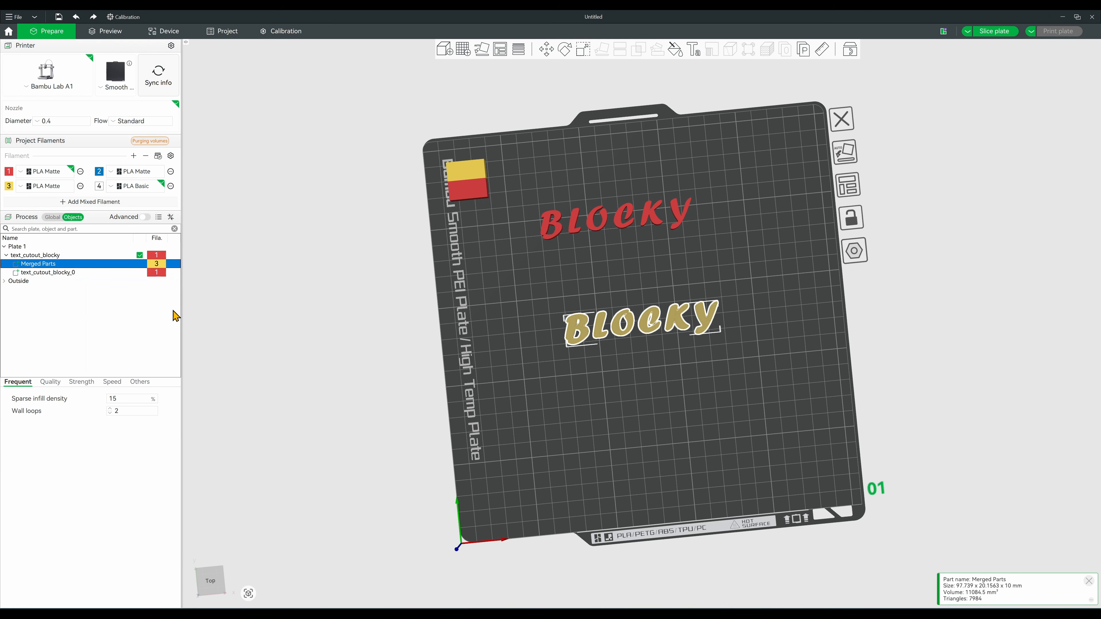
Center text_cutout_blocky_0 over the merged part and check the fit of the lettering
{"action": "left_click_drag", "start_coordinate": [634, 359], "coordinate": [575, 222]}
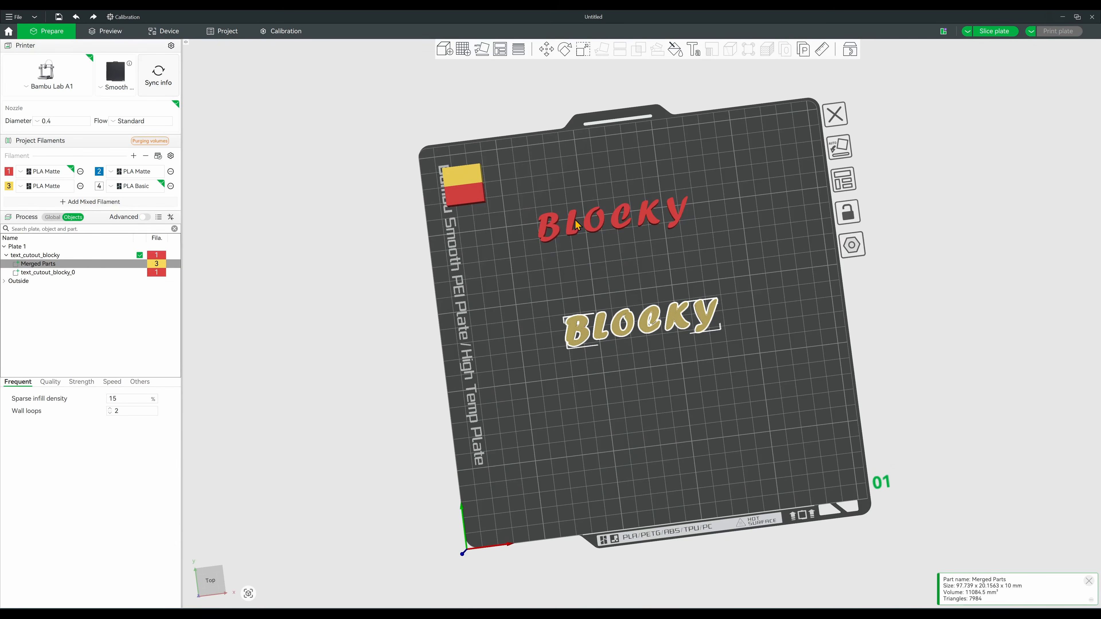
{"action": "left_click", "coordinate": [587, 224]}
{"action": "right_click", "coordinate": [585, 223]}
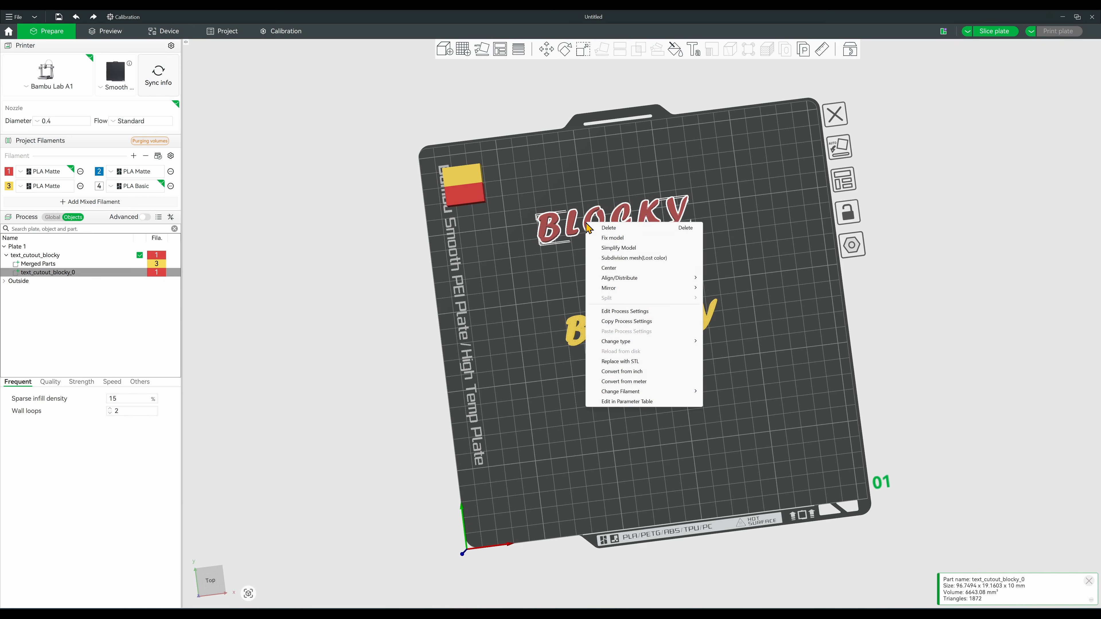
{"action": "left_click", "coordinate": [599, 270]}
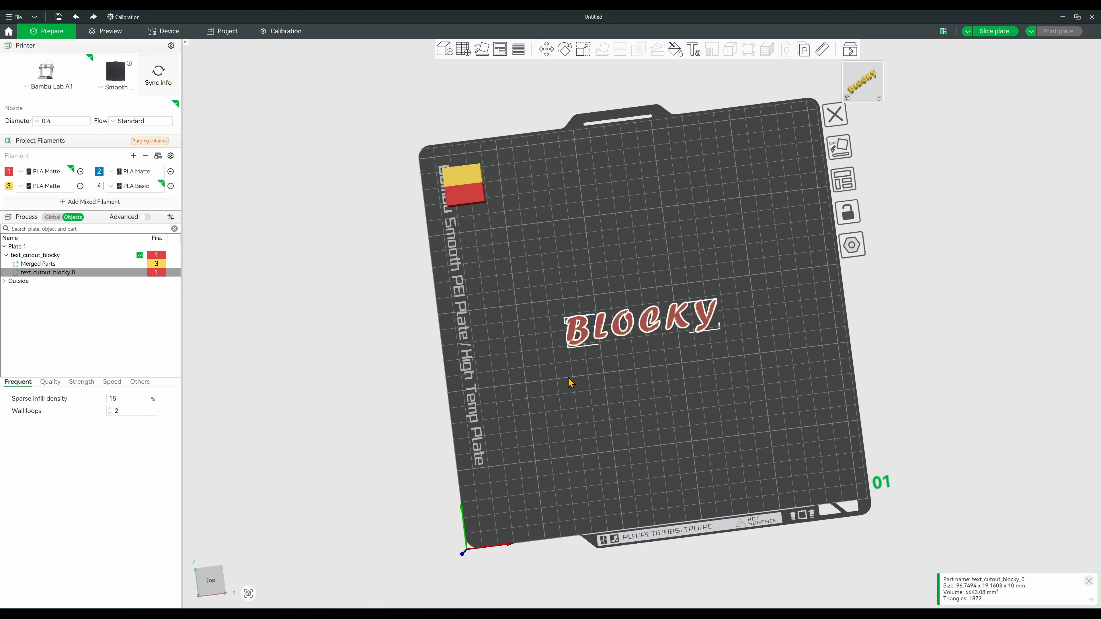
{"action": "mouse_move", "coordinate": [568, 377]}
{"action": "left_mouse_down"}
{"action": "mouse_move", "coordinate": [592, 353]}
{"action": "mouse_move", "coordinate": [568, 375]}
{"action": "left_mouse_up"}
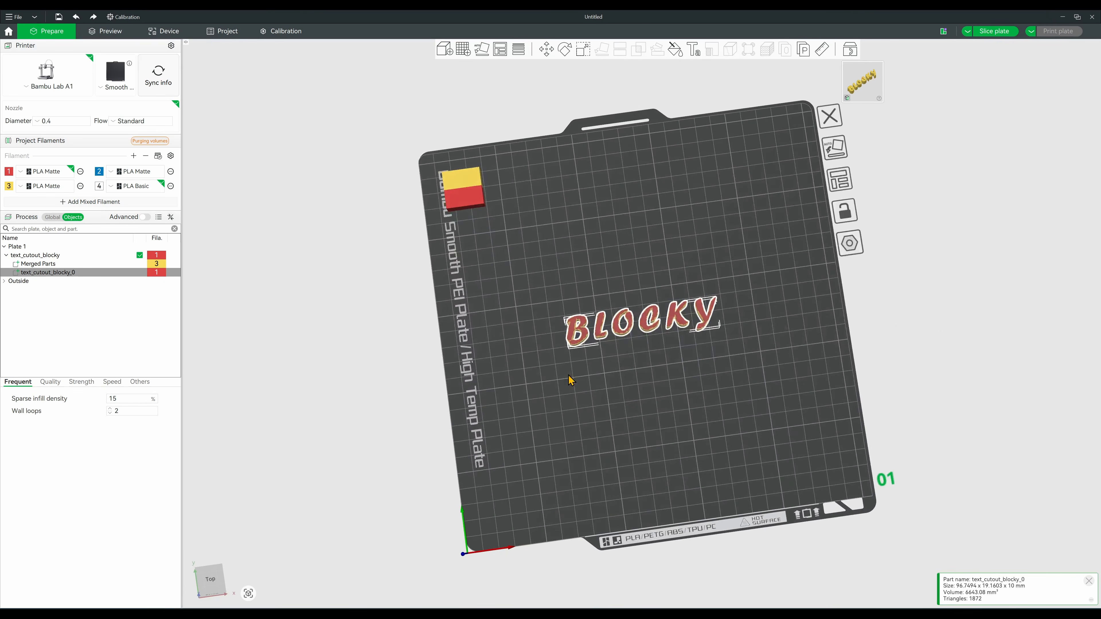
{"action": "scroll", "coordinate": [570, 380], "scroll_direction": "up", "scroll_amount": 6}
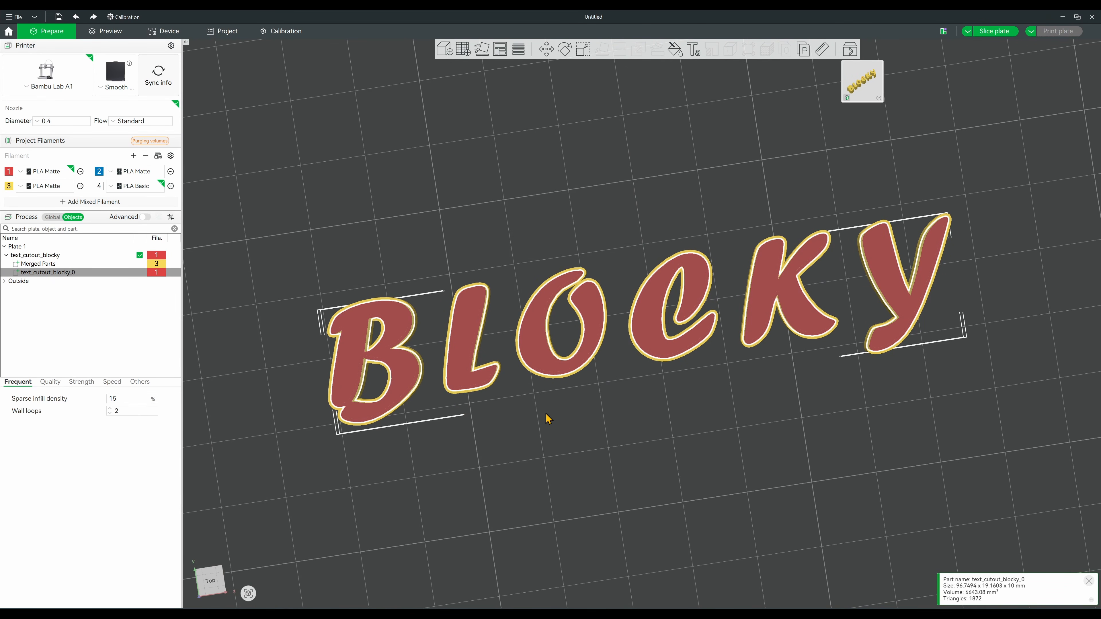
{"action": "left_click_drag", "start_coordinate": [557, 428], "coordinate": [552, 414]}
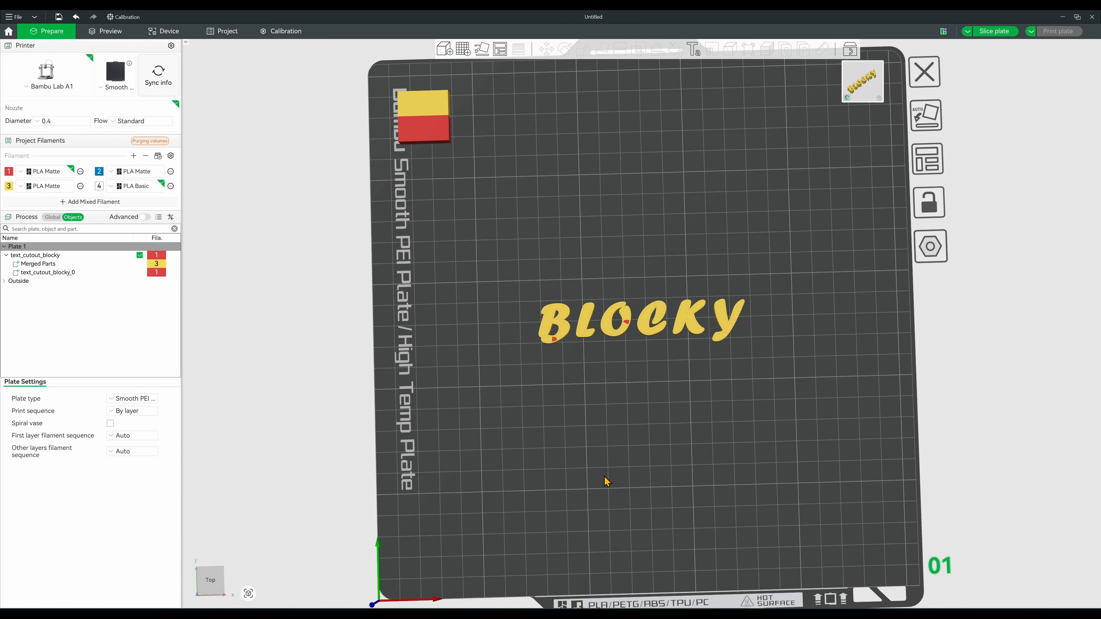
Add a cube primitive, stretch it to about 119 mm along X and flatten it into a low bar
{"action": "right_click", "coordinate": [580, 427]}
{"action": "mouse_move", "coordinate": [640, 510]}
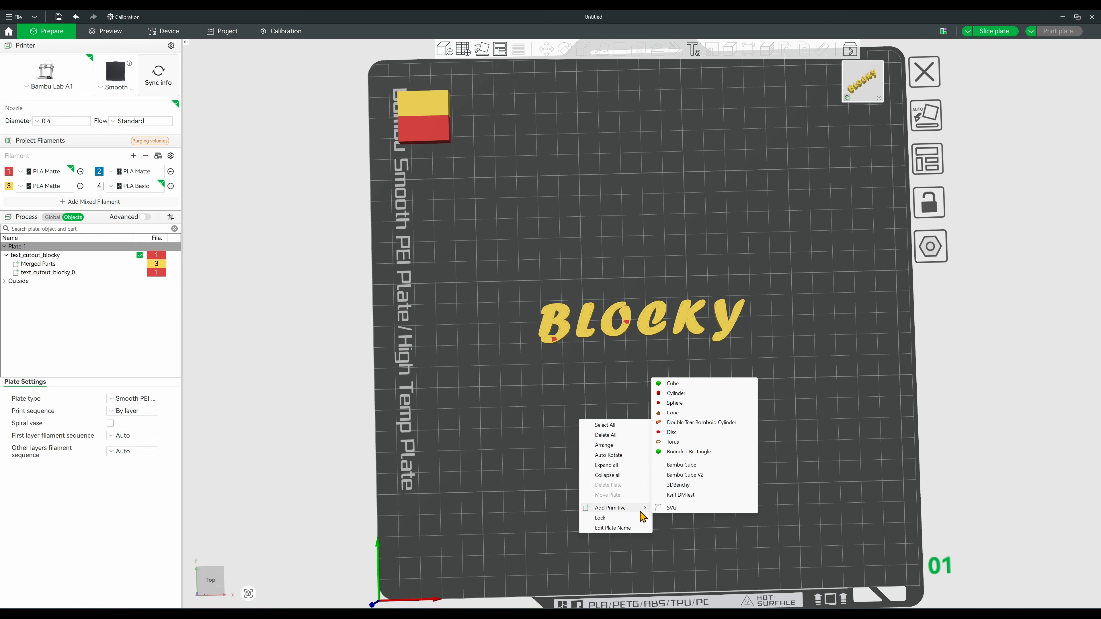
{"action": "left_click", "coordinate": [704, 383]}
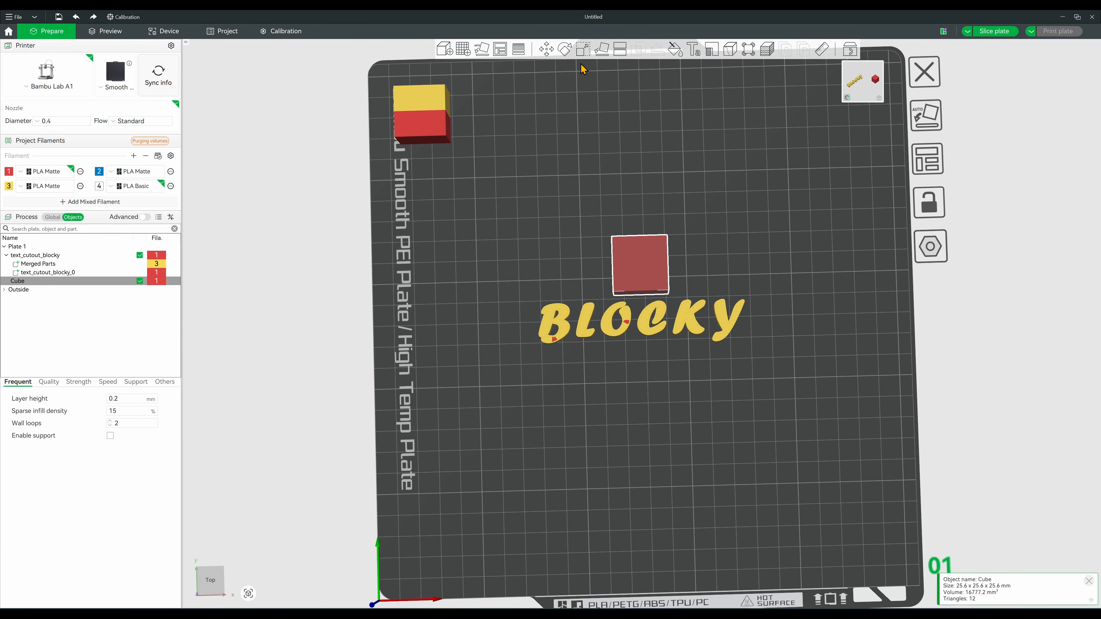
{"action": "key", "text": "s"}
{"action": "left_click_drag", "start_coordinate": [669, 265], "coordinate": [766, 265]}
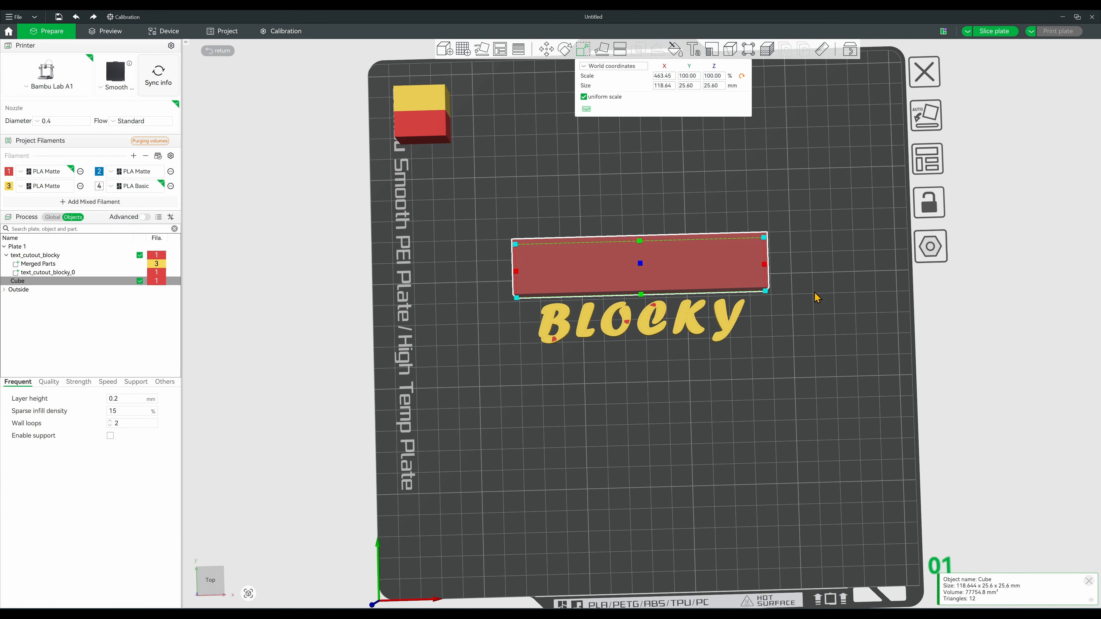
{"action": "left_click_drag", "start_coordinate": [814, 292], "coordinate": [825, 271]}
{"action": "left_click_drag", "start_coordinate": [614, 255], "coordinate": [611, 299]}
{"action": "left_click_drag", "start_coordinate": [793, 292], "coordinate": [767, 331]}
Rename the merged part as cutout and text_cutout_blocky_0 as word
{"action": "left_click", "coordinate": [65, 264]}
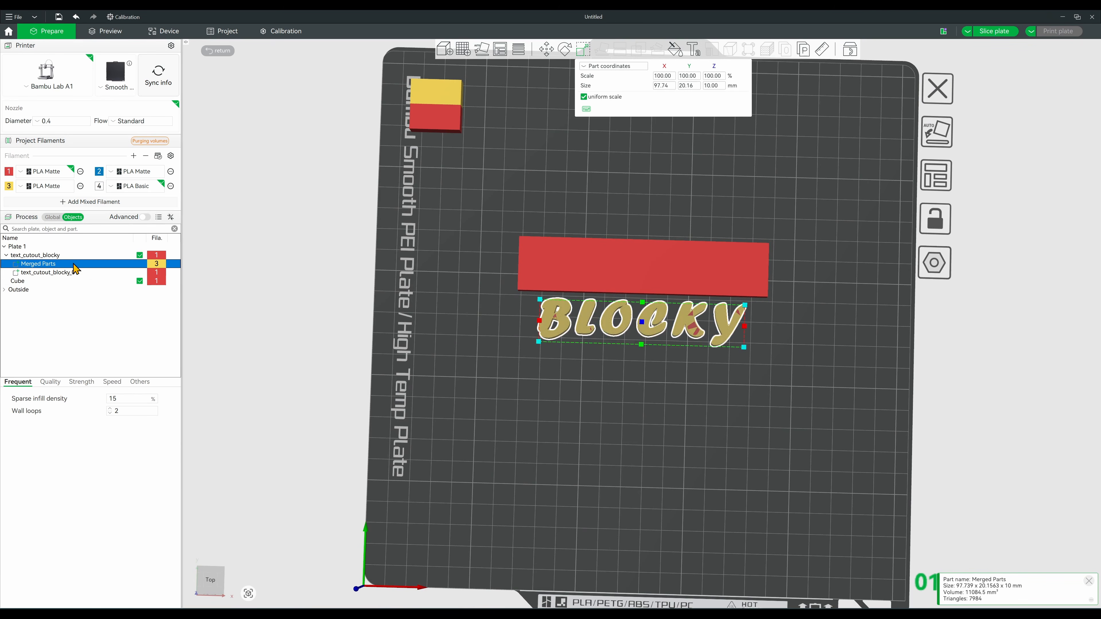
{"action": "double_click", "coordinate": [50, 263]}
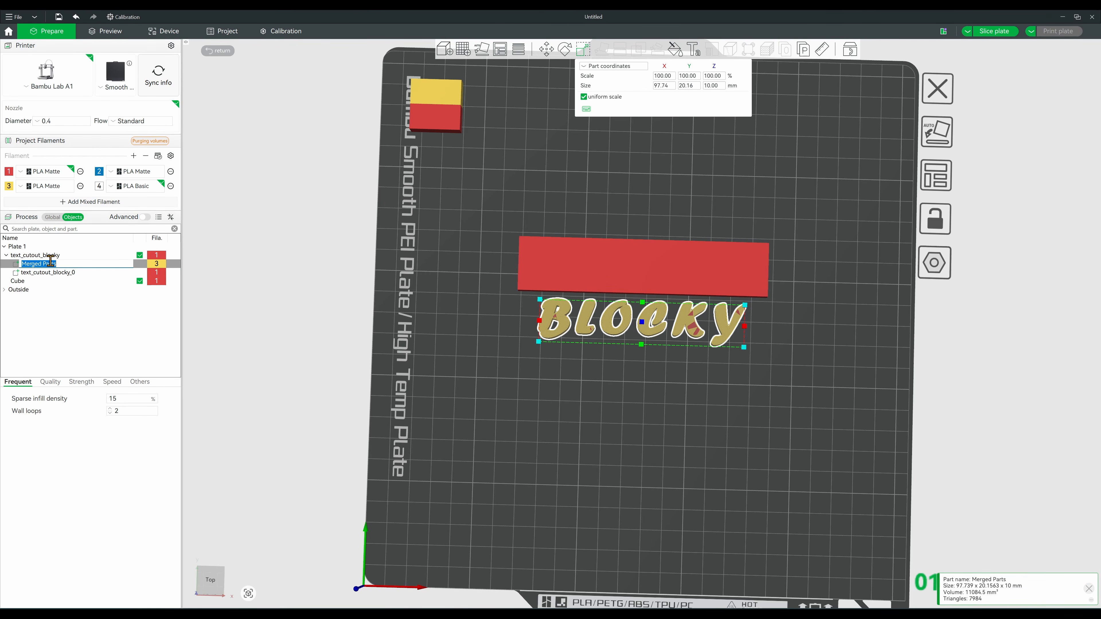
{"action": "type", "text": "cutout"}
{"action": "key", "text": "Return"}
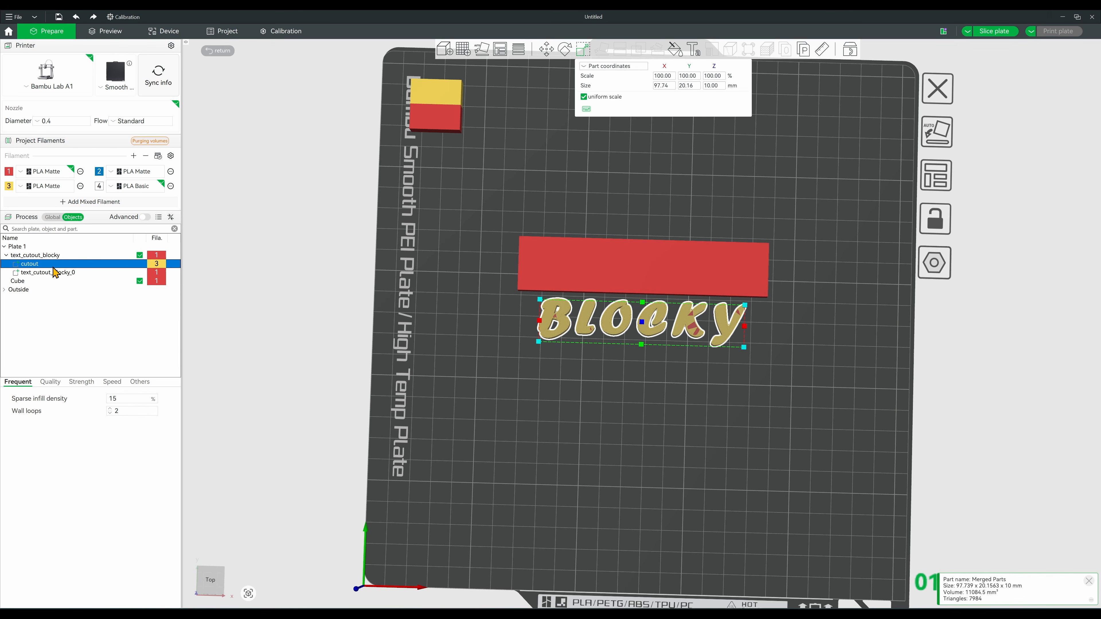
{"action": "left_click", "coordinate": [55, 272]}
{"action": "double_click", "coordinate": [54, 272]}
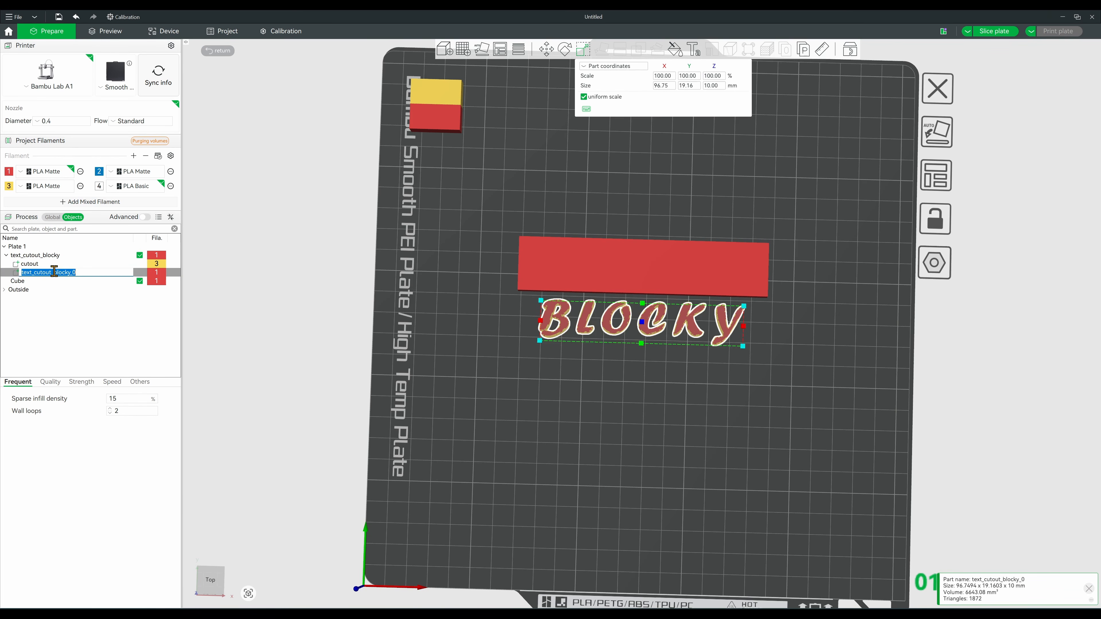
{"action": "type", "text": "word"}
{"action": "key", "text": "Return"}
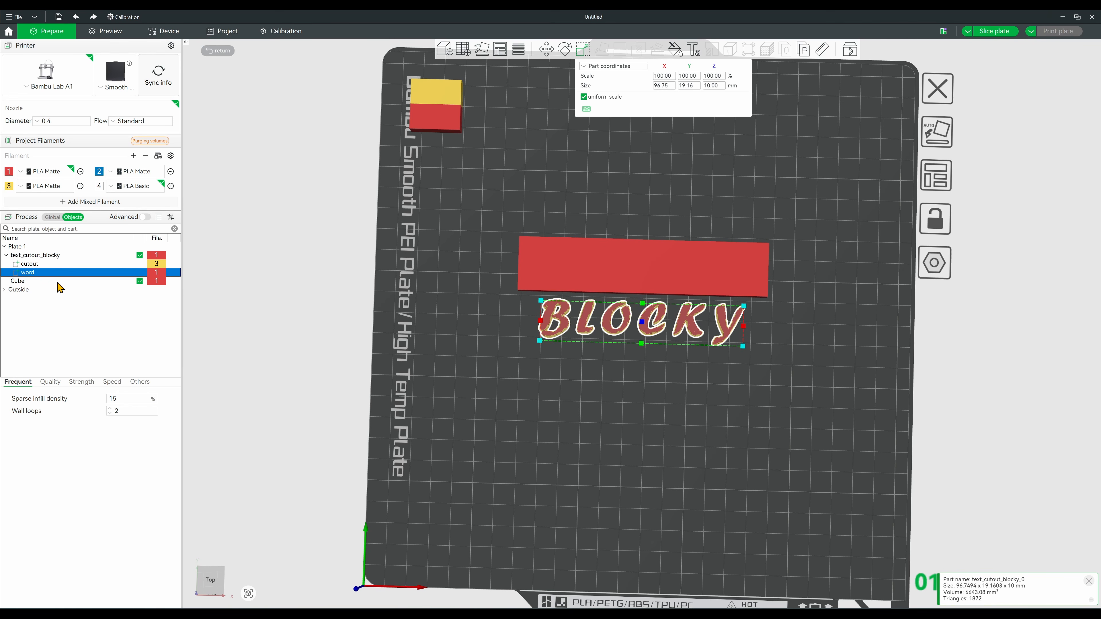
Split the text_cutout_blocky assembly into separate objects
{"action": "mouse_move", "coordinate": [579, 401]}
{"action": "left_mouse_down"}
{"action": "mouse_move", "coordinate": [578, 376]}
{"action": "mouse_move", "coordinate": [581, 388]}
{"action": "left_mouse_up"}
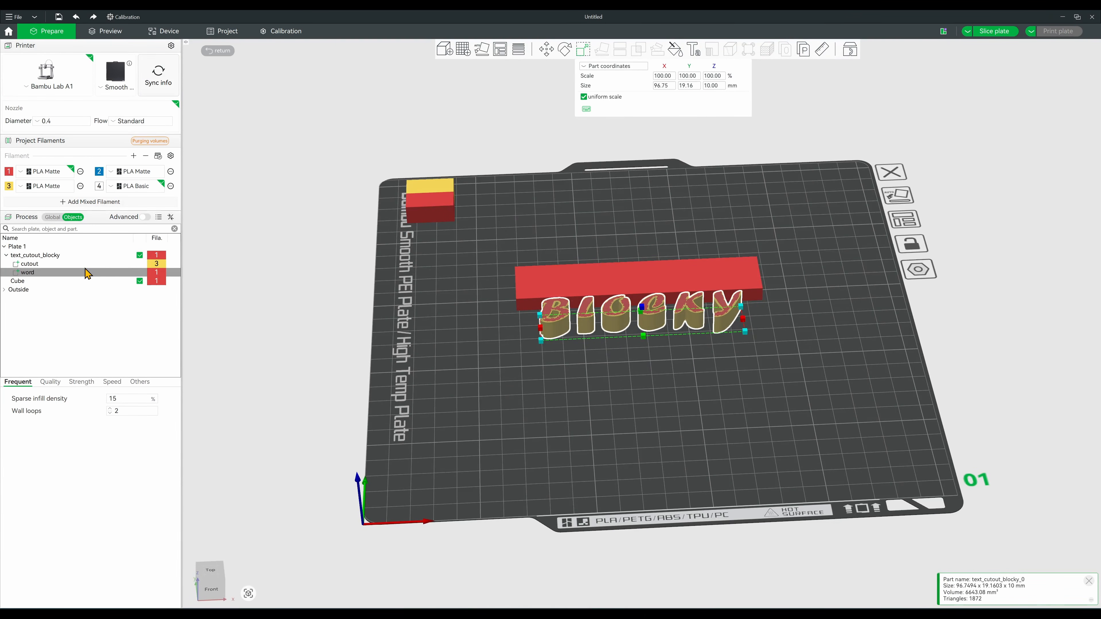
{"action": "left_click", "coordinate": [83, 255]}
{"action": "right_click", "coordinate": [83, 256]}
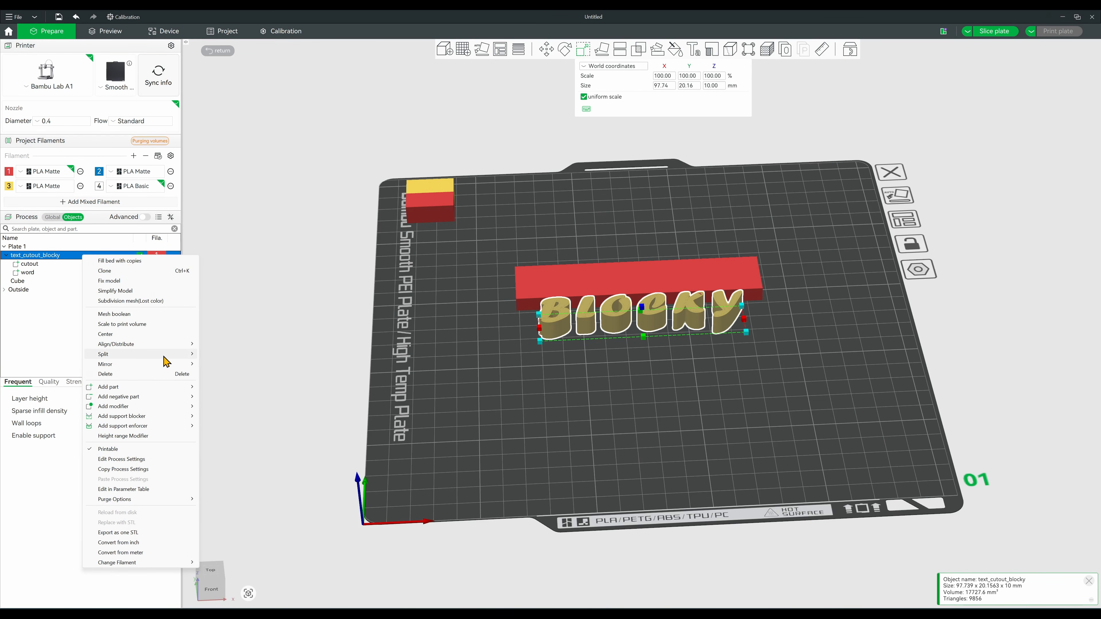
{"action": "mouse_move", "coordinate": [184, 354]}
{"action": "left_click", "coordinate": [218, 354]}
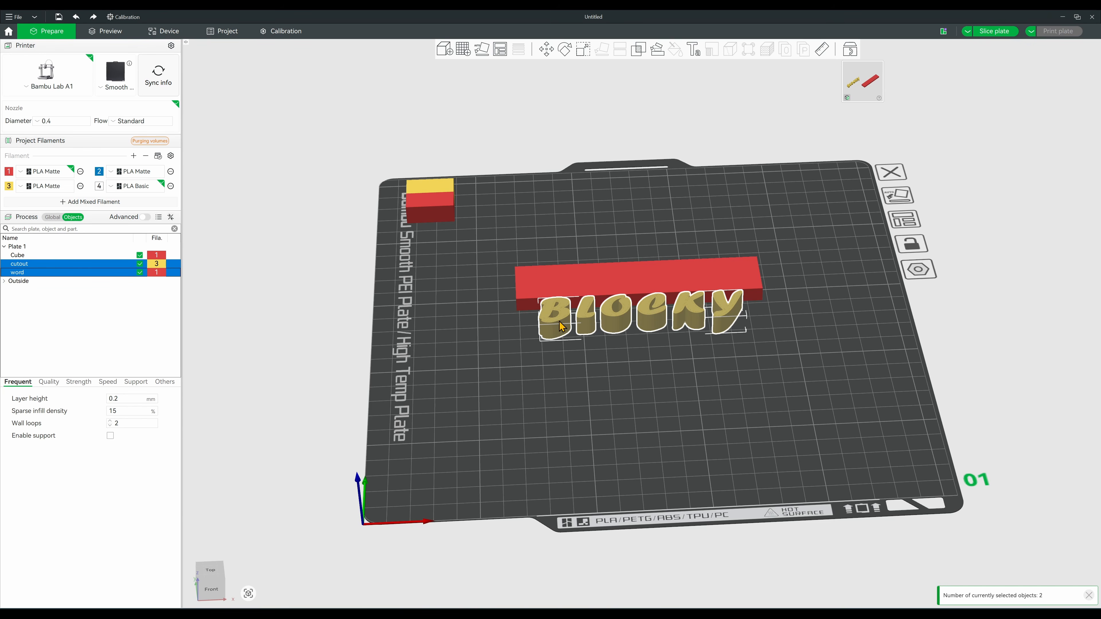
Move the red word to a free area at the plate's front and place the yellow cutout over the red bar
{"action": "left_click", "coordinate": [578, 313]}
{"action": "left_click", "coordinate": [81, 272]}
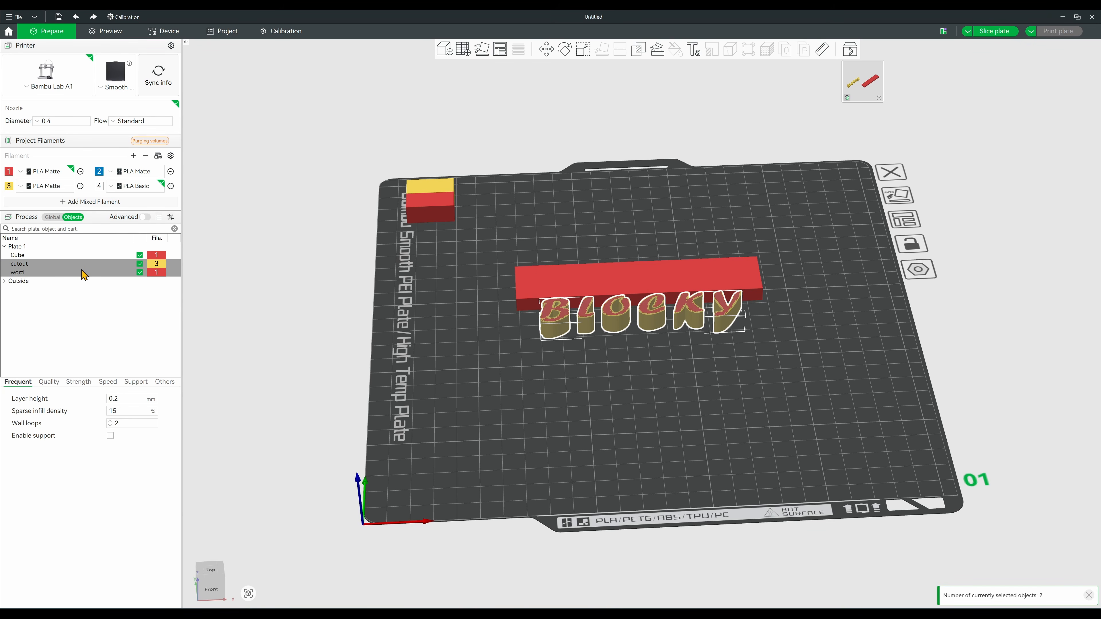
{"action": "left_click_drag", "start_coordinate": [537, 319], "coordinate": [635, 392]}
{"action": "left_click_drag", "start_coordinate": [489, 357], "coordinate": [509, 364]}
{"action": "left_click_drag", "start_coordinate": [597, 359], "coordinate": [559, 310]}
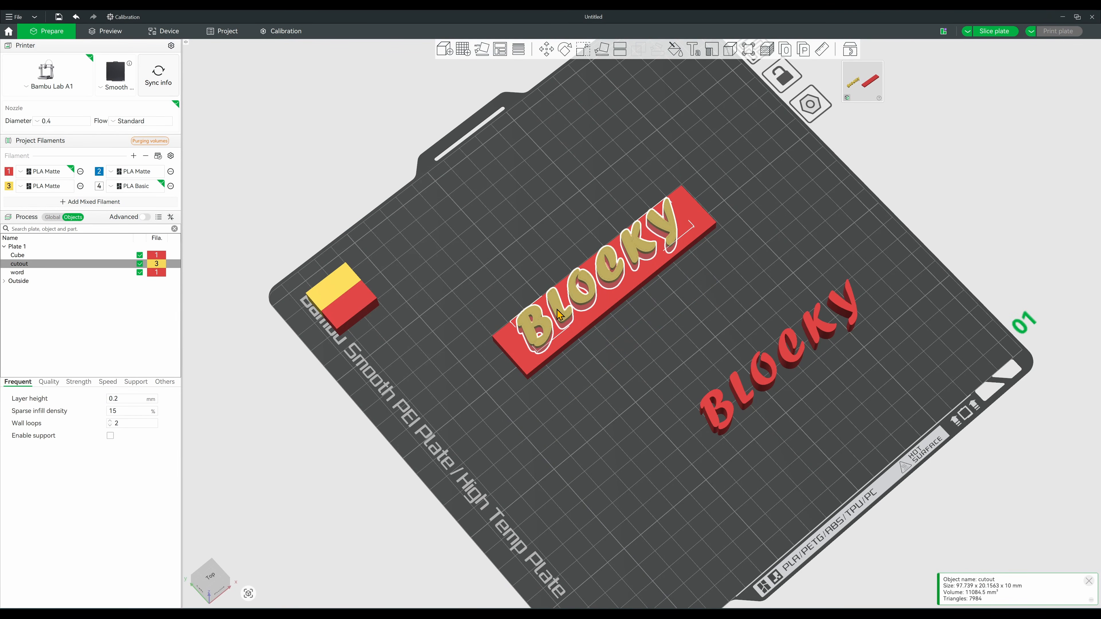
Assemble the Cube bar and the cutout lettering into one multi-part object
{"action": "key", "text": "ctrl+z"}
{"action": "mouse_move", "coordinate": [626, 355]}
{"action": "left_mouse_down"}
{"action": "mouse_move", "coordinate": [611, 332]}
{"action": "mouse_move", "coordinate": [636, 334]}
{"action": "mouse_move", "coordinate": [616, 344]}
{"action": "mouse_move", "coordinate": [632, 340]}
{"action": "left_mouse_up"}
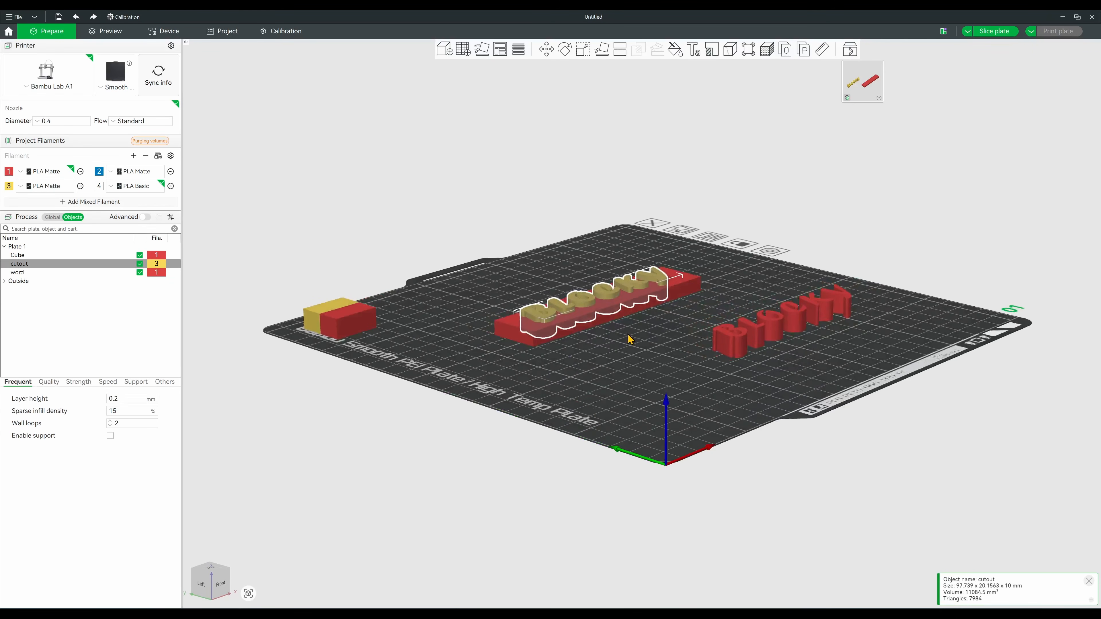
{"action": "scroll", "coordinate": [632, 340], "scroll_direction": "up", "scroll_amount": 6}
{"action": "right_click_drag", "start_coordinate": [651, 324], "coordinate": [737, 380]}
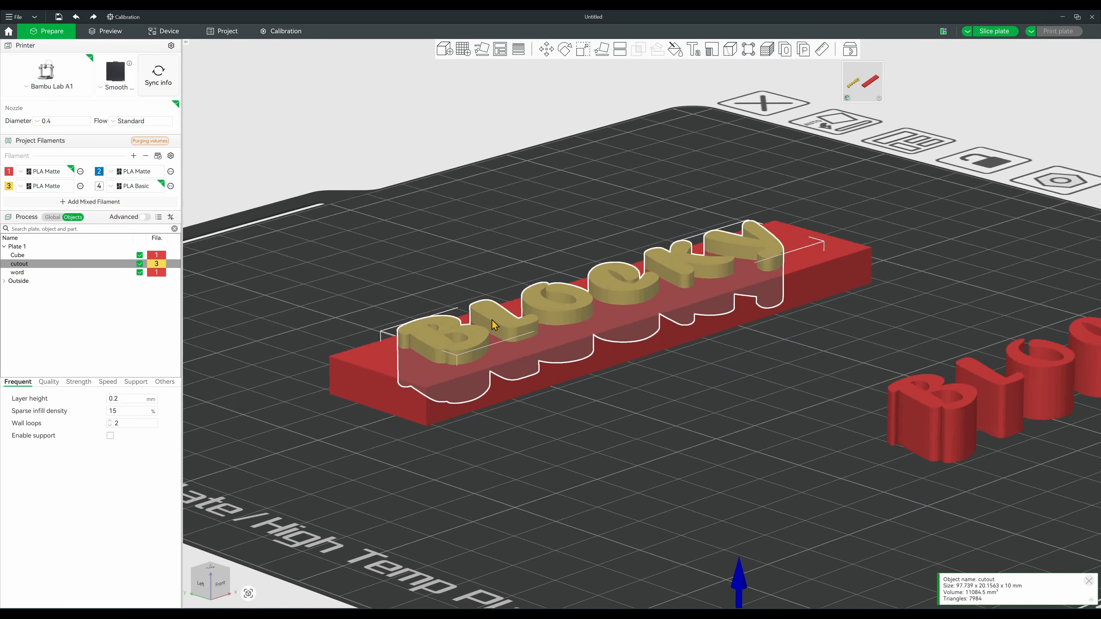
{"action": "left_click", "coordinate": [32, 262], "text": "shift"}
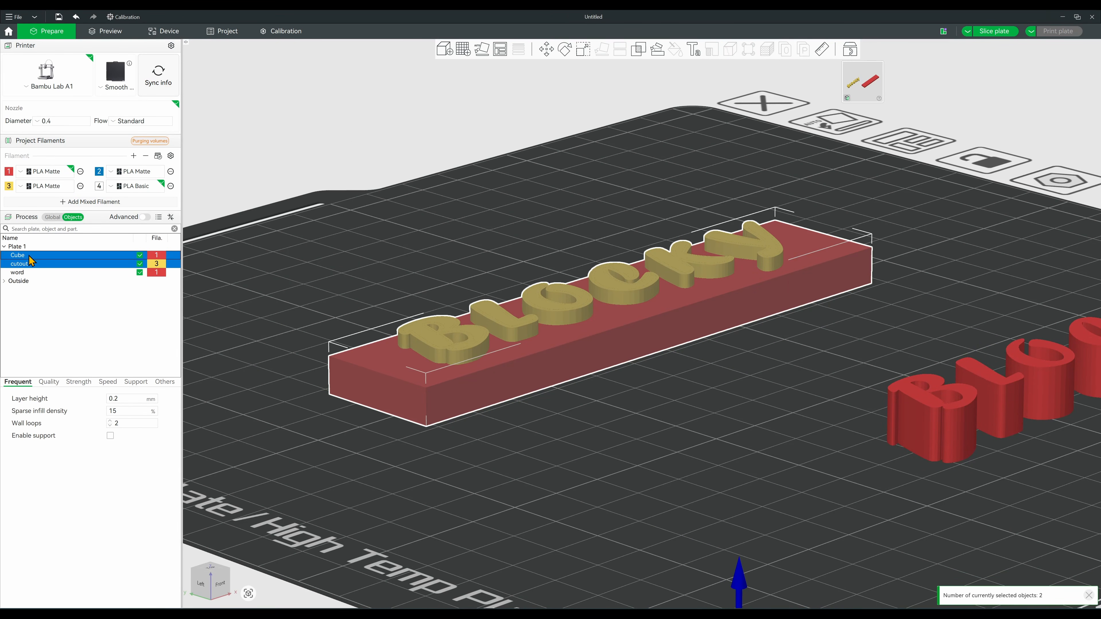
{"action": "right_click", "coordinate": [31, 262]}
{"action": "left_click", "coordinate": [36, 266]}
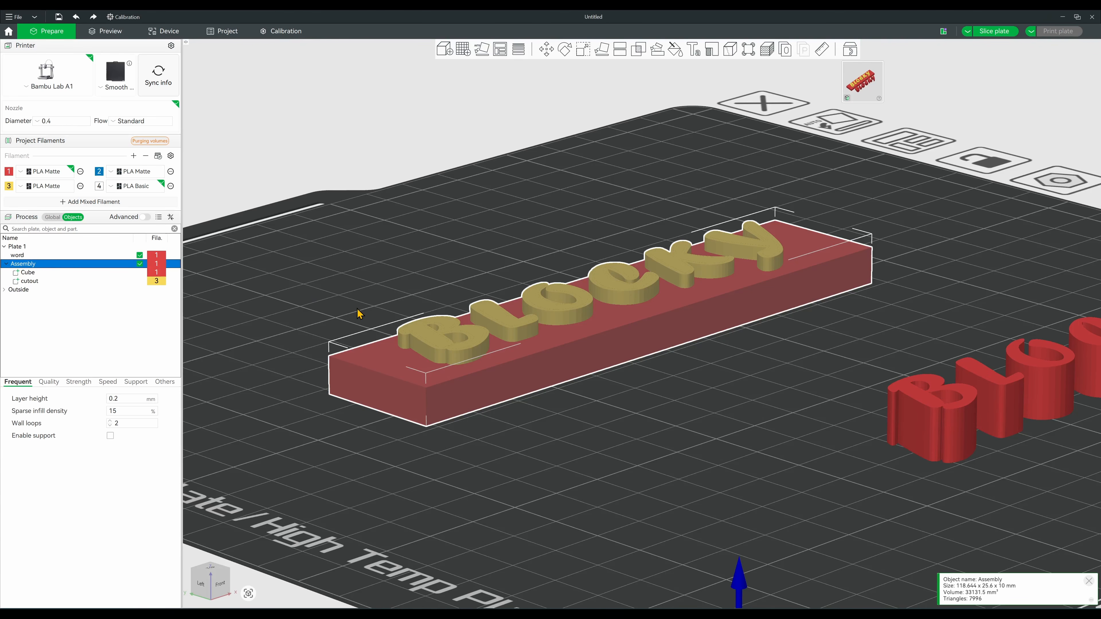
Raise the cutout part along Z to about 8.37 mm so that it sinks only partway into the bar
{"action": "left_click", "coordinate": [90, 281]}
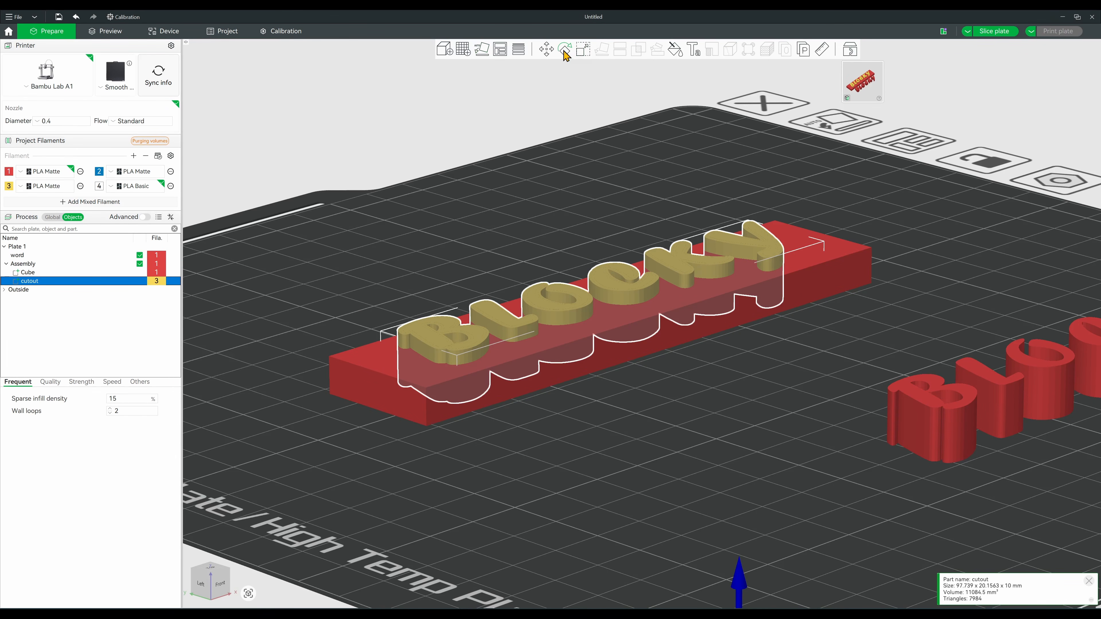
{"action": "left_click", "coordinate": [546, 49]}
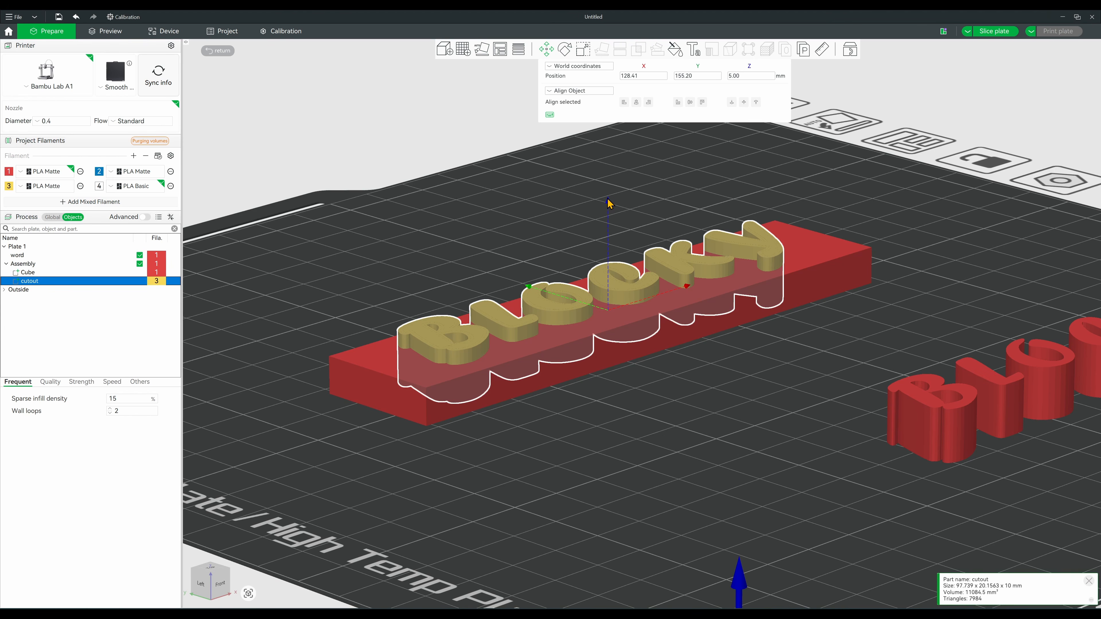
{"action": "left_click_drag", "start_coordinate": [608, 200], "coordinate": [621, 201]}
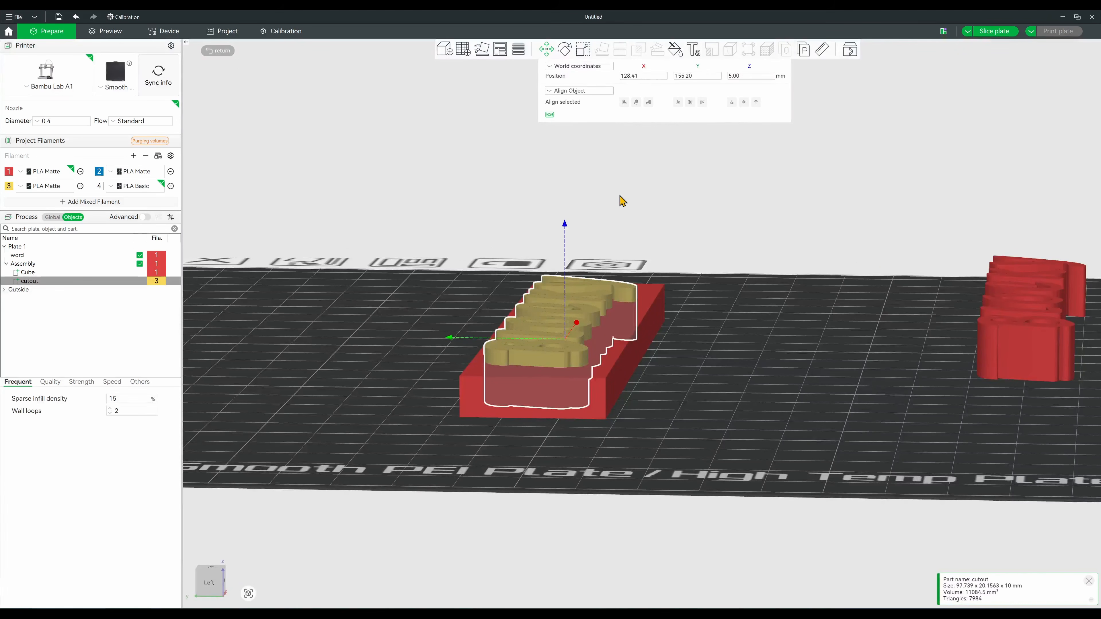
{"action": "left_click_drag", "start_coordinate": [565, 227], "coordinate": [567, 209]}
{"action": "left_click_drag", "start_coordinate": [733, 235], "coordinate": [708, 226]}
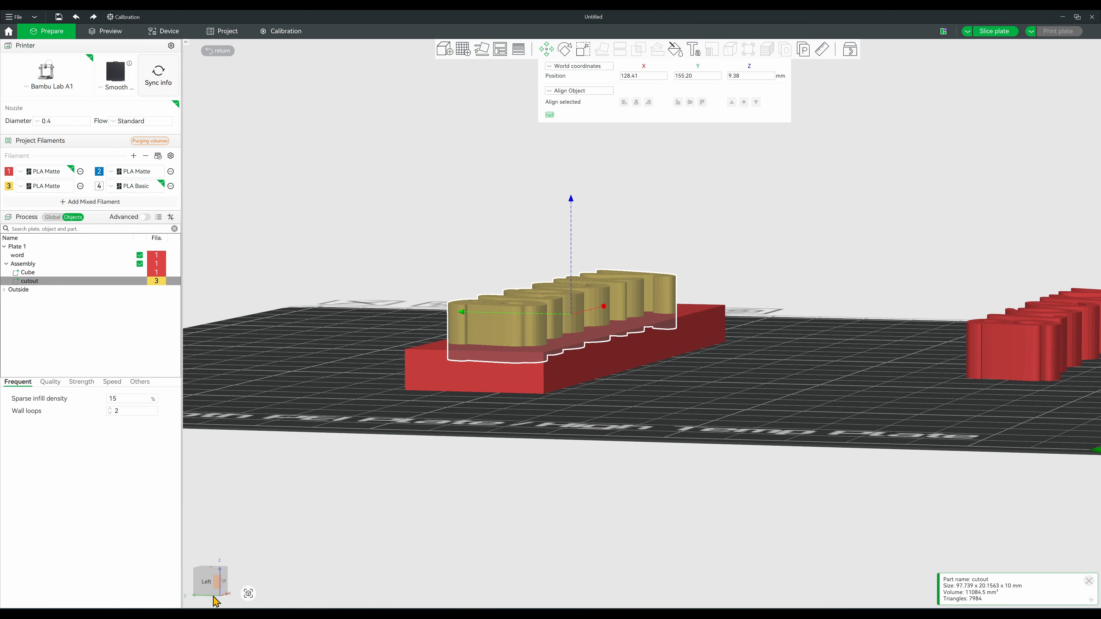
{"action": "left_click", "coordinate": [208, 582]}
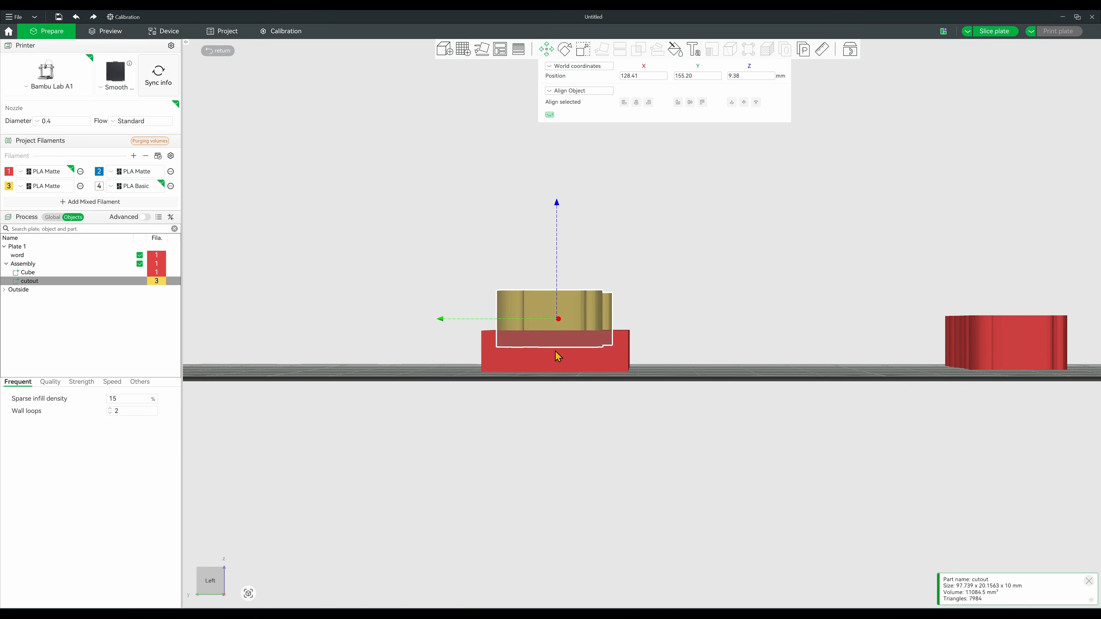
{"action": "left_click_drag", "start_coordinate": [557, 204], "coordinate": [557, 214]}
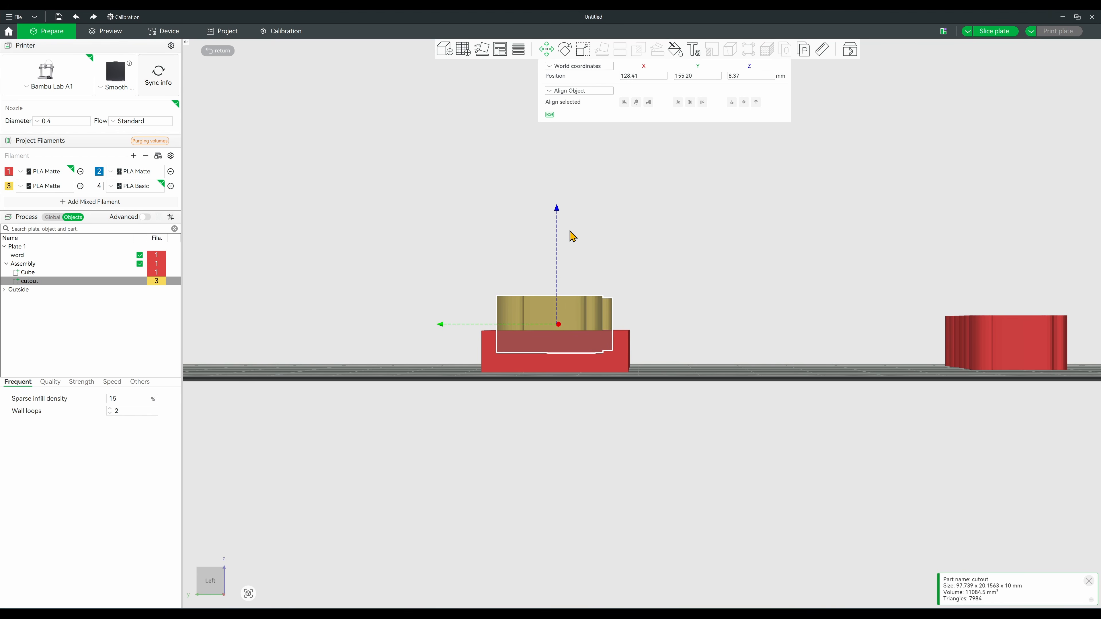
Subtract the cutout part from the Cube with a Mesh Boolean subtraction, without keeping the original models
{"action": "left_click", "coordinate": [89, 272], "text": "shift"}
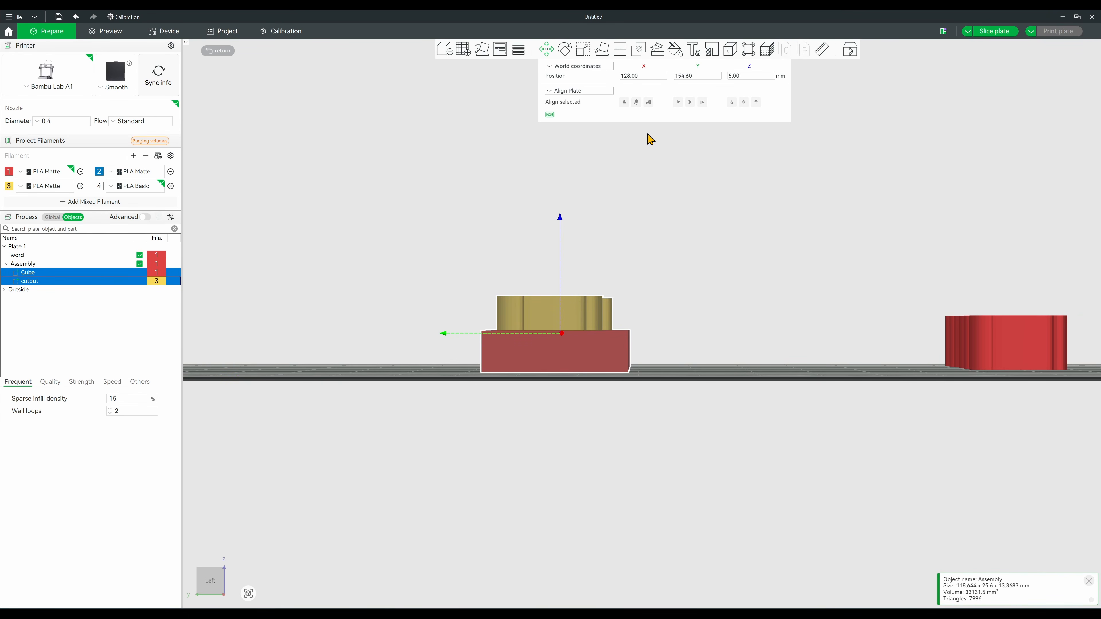
{"action": "left_click", "coordinate": [639, 50]}
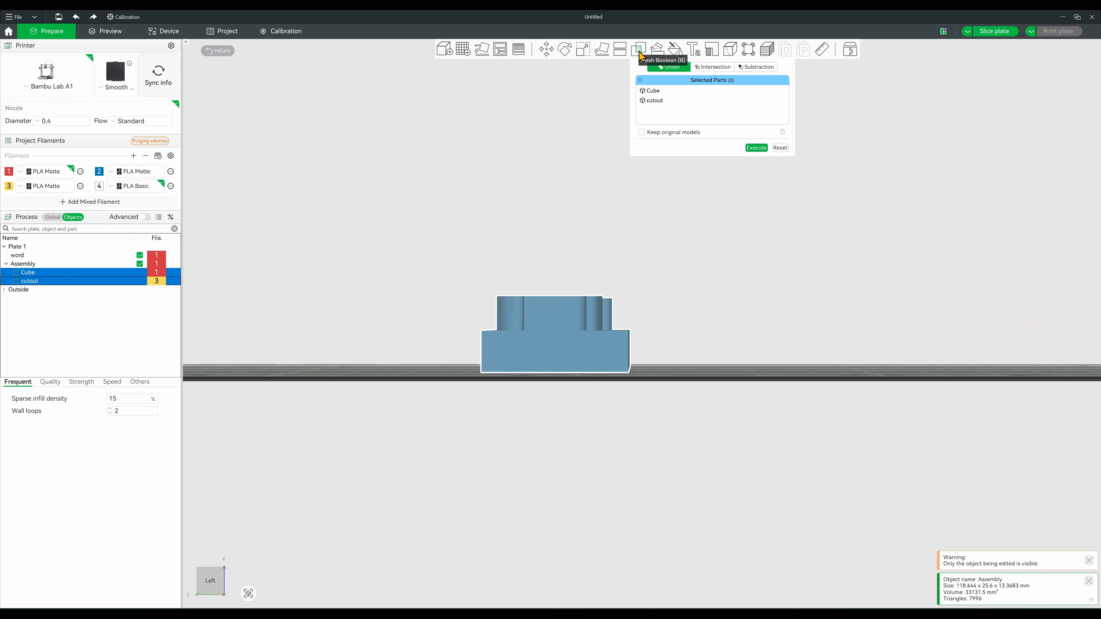
{"action": "left_click", "coordinate": [755, 69]}
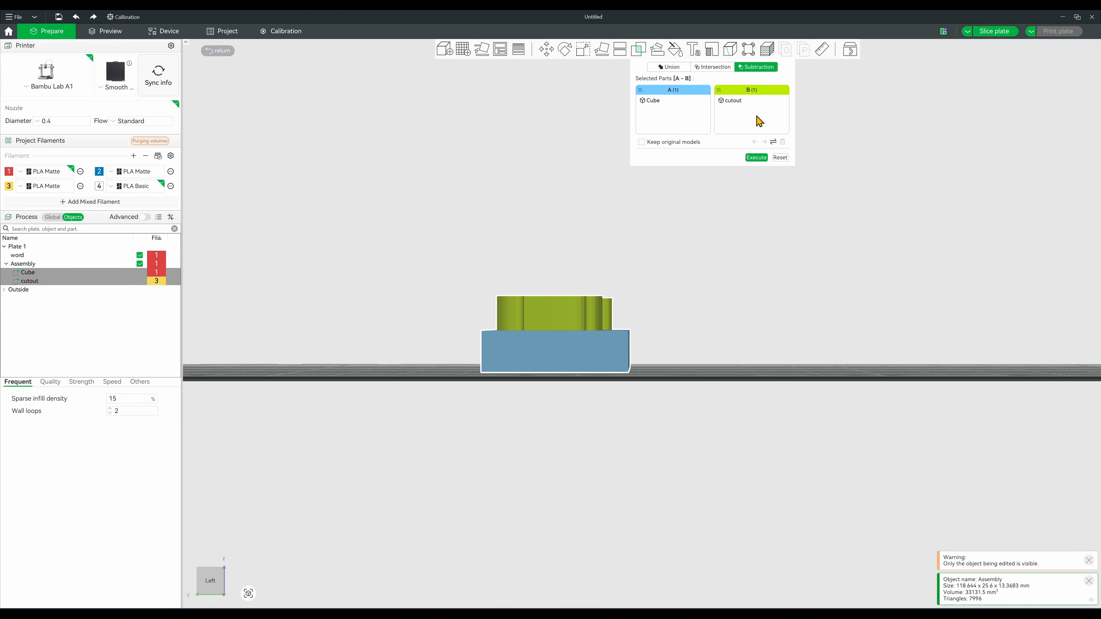
{"action": "left_click_drag", "start_coordinate": [695, 267], "coordinate": [704, 243]}
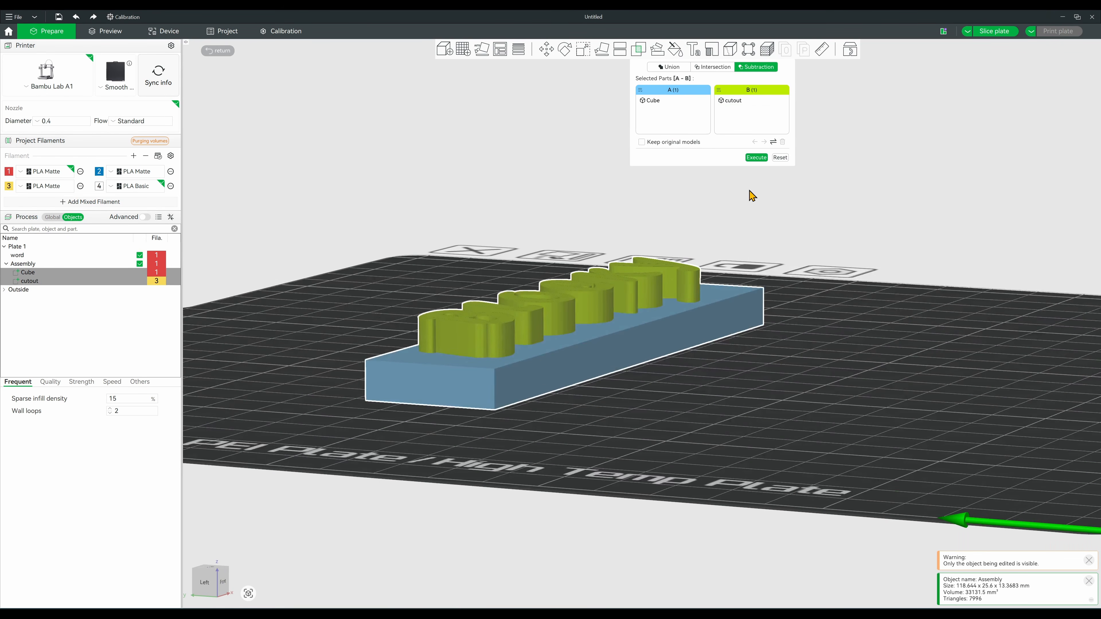
{"action": "left_click", "coordinate": [756, 158]}
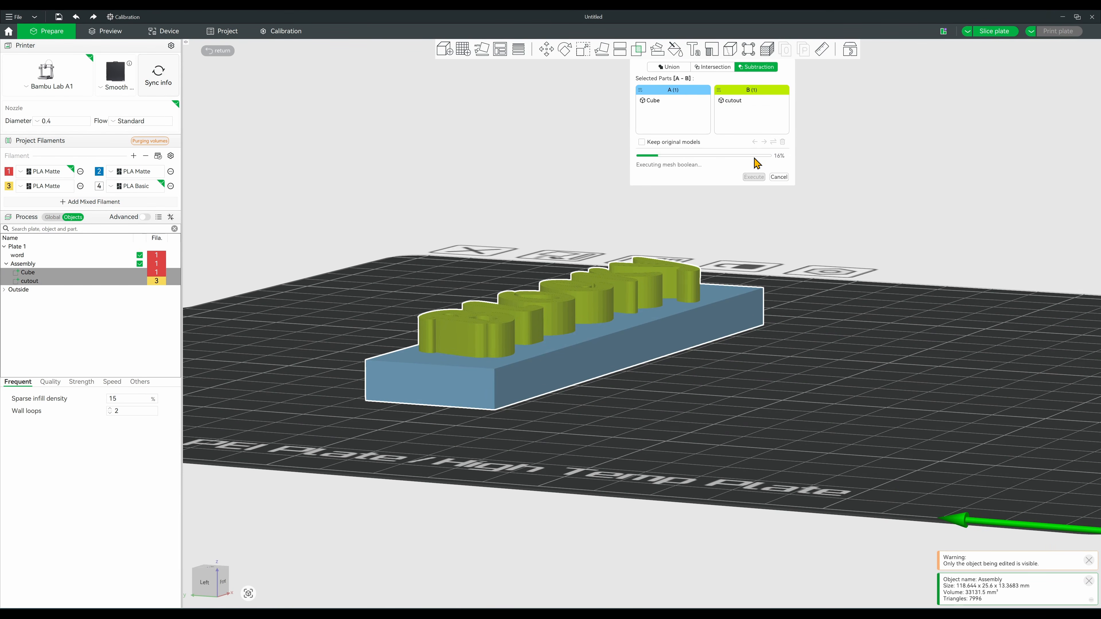
{"action": "left_click_drag", "start_coordinate": [664, 385], "coordinate": [641, 401]}
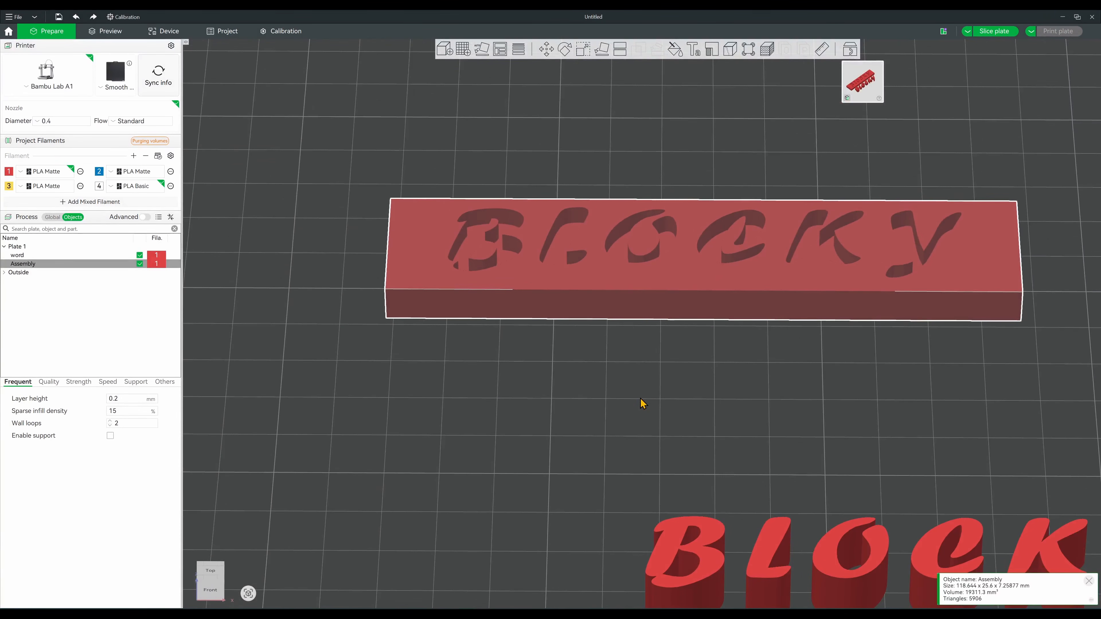
Assign filament 3 to the word object
{"action": "left_click", "coordinate": [47, 256]}
{"action": "key", "text": "3"}
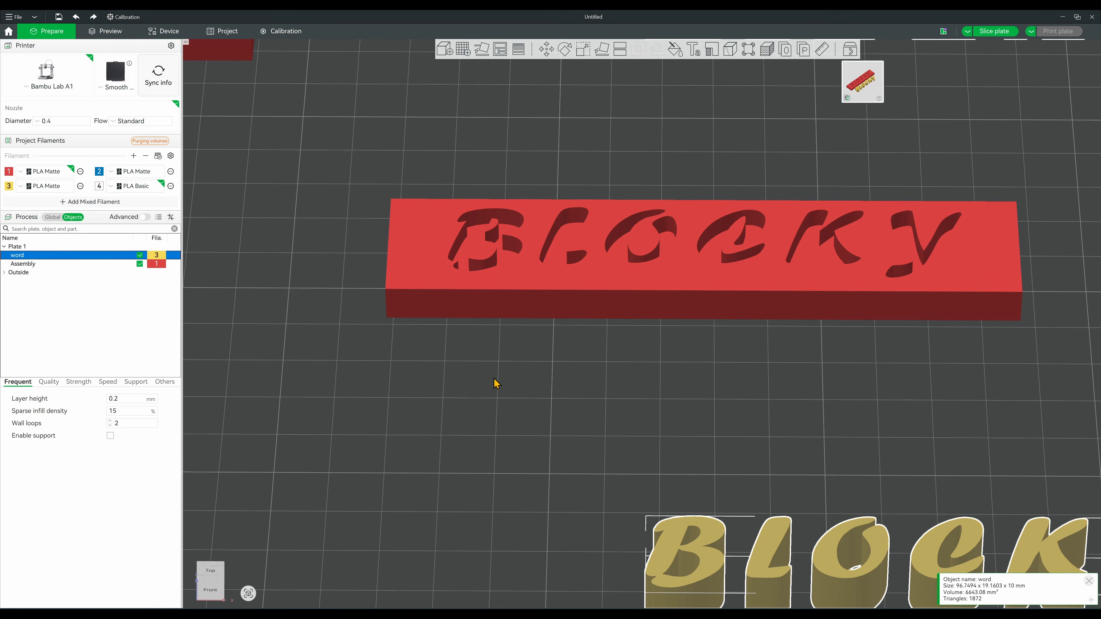
{"action": "scroll", "coordinate": [602, 372], "scroll_direction": "down", "scroll_amount": 2}
{"action": "mouse_move", "coordinate": [667, 336]}
{"action": "left_mouse_down"}
{"action": "mouse_move", "coordinate": [675, 347]}
{"action": "mouse_move", "coordinate": [673, 338]}
{"action": "left_mouse_up"}
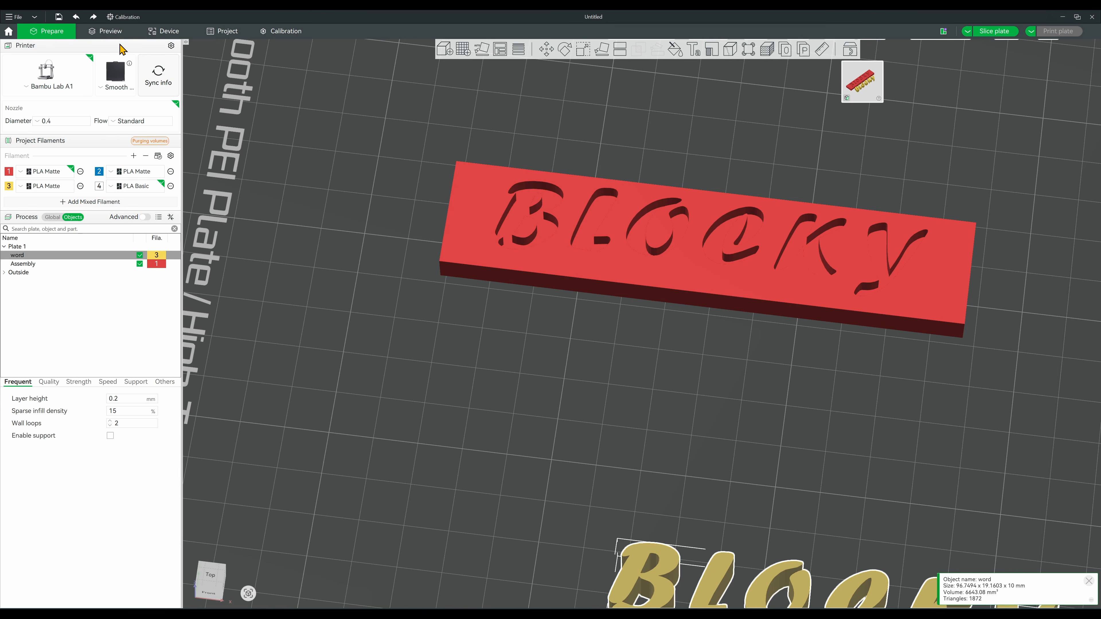
Synchronize the nozzle and AMS filament information from the printer, overwriting the project's filament list
{"action": "left_click", "coordinate": [165, 32]}
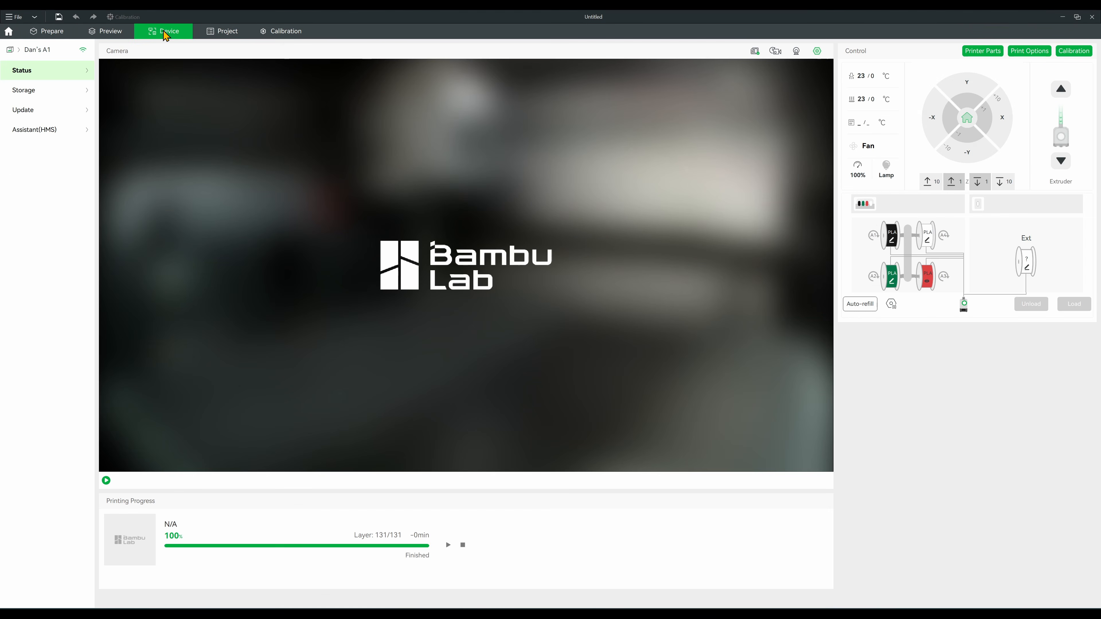
{"action": "left_click", "coordinate": [35, 39]}
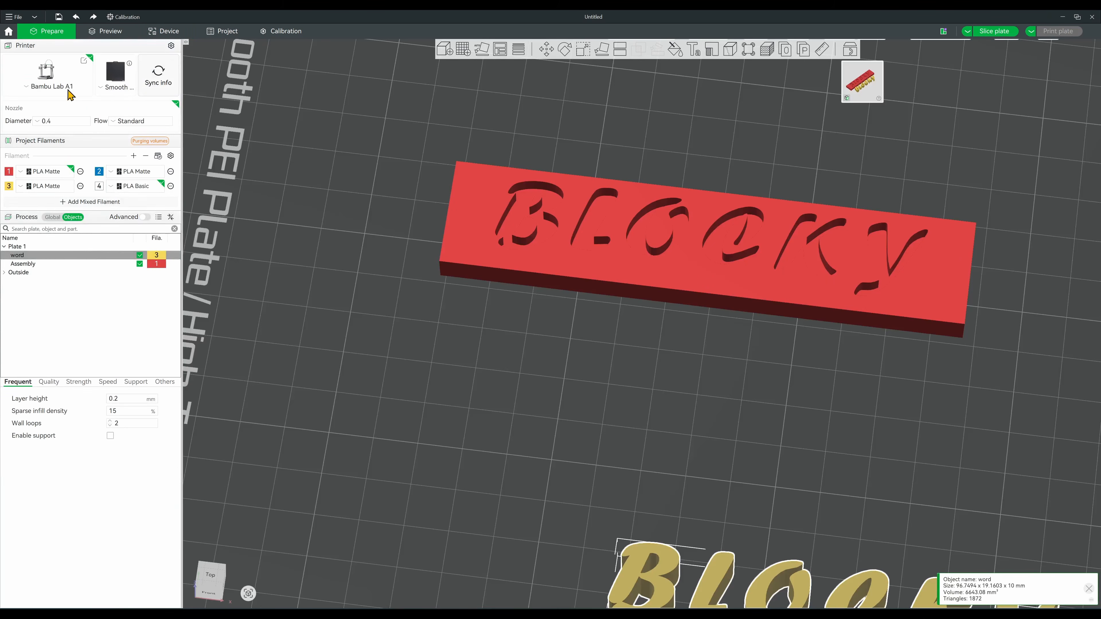
{"action": "left_click", "coordinate": [152, 88]}
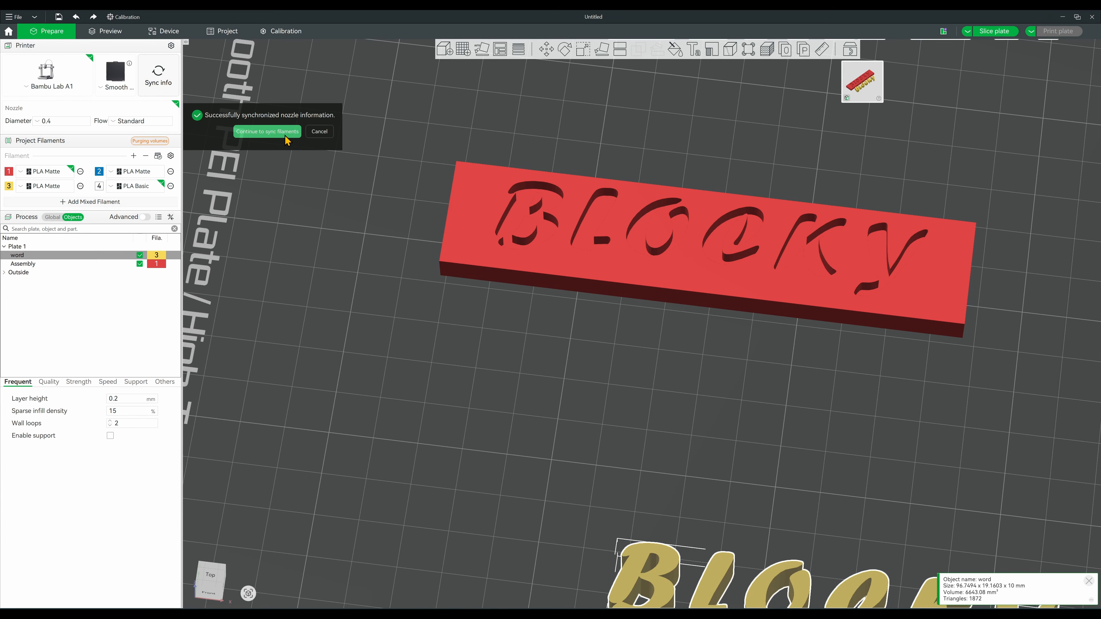
{"action": "left_click", "coordinate": [286, 134]}
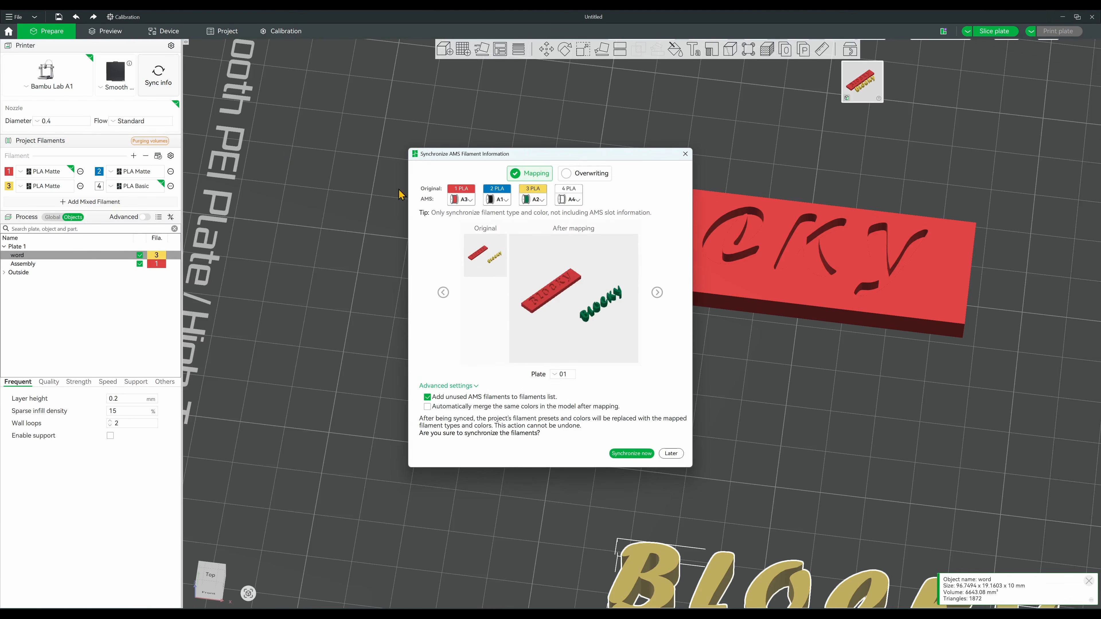
{"action": "left_click", "coordinate": [582, 174]}
{"action": "left_click", "coordinate": [631, 435]}
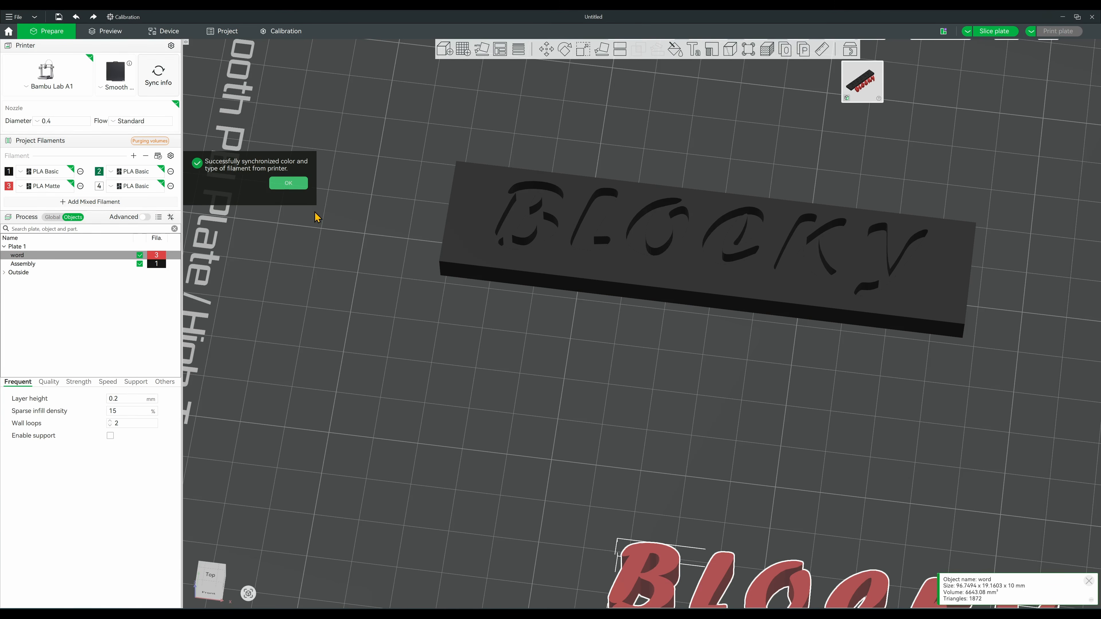
{"action": "left_click", "coordinate": [287, 179]}
Assign filament 3 to the engraved Assembly bar and filament 2 to the word object
{"action": "left_click", "coordinate": [498, 267]}
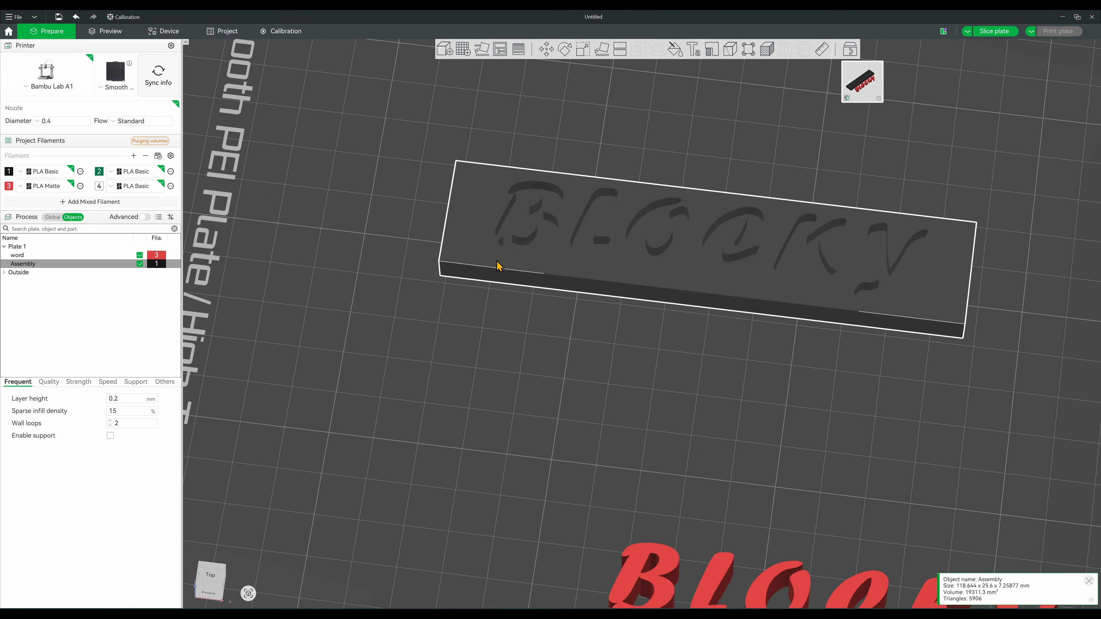
{"action": "key", "text": "3"}
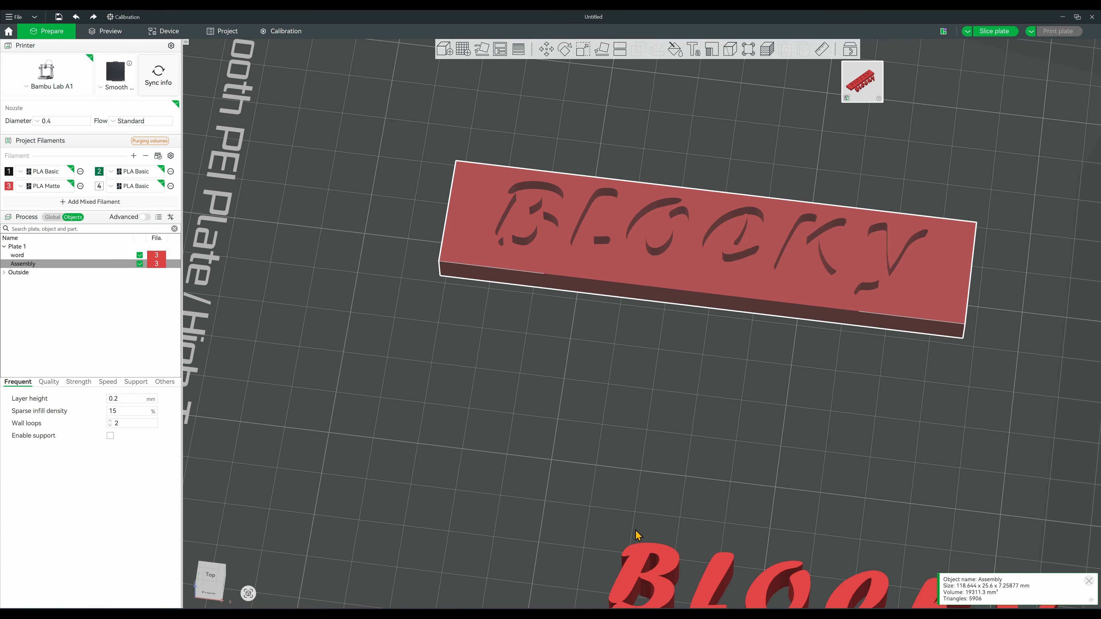
{"action": "left_click", "coordinate": [666, 558]}
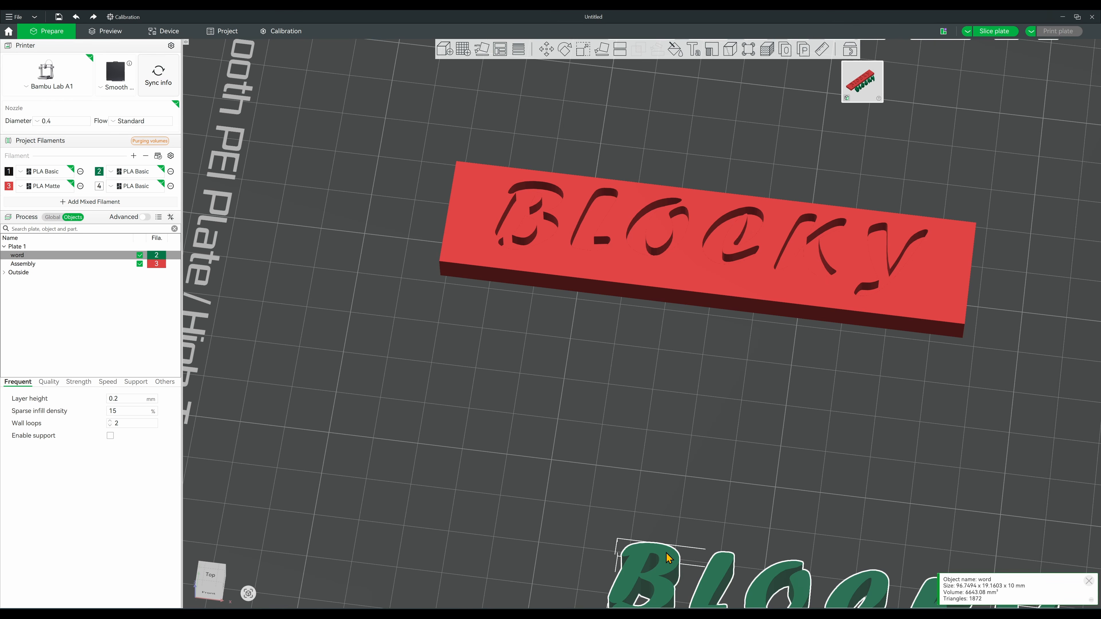
Move the green word directly in front of the red bar and slice the plate
{"action": "left_click_drag", "start_coordinate": [669, 558], "coordinate": [504, 440]}
{"action": "left_click_drag", "start_coordinate": [364, 303], "coordinate": [382, 303]}
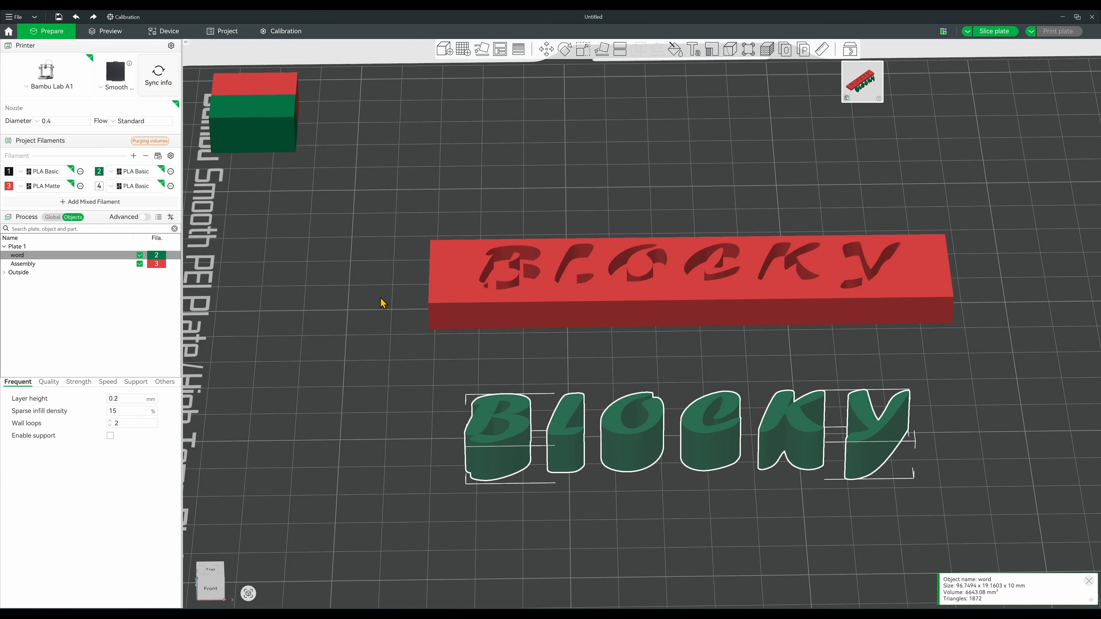
{"action": "scroll", "coordinate": [381, 299], "scroll_direction": "down", "scroll_amount": 8}
{"action": "mouse_move", "coordinate": [894, 233]}
{"action": "left_mouse_down"}
{"action": "mouse_move", "coordinate": [869, 253]}
{"action": "mouse_move", "coordinate": [889, 219]}
{"action": "left_mouse_up"}
{"action": "left_click", "coordinate": [1009, 33]}
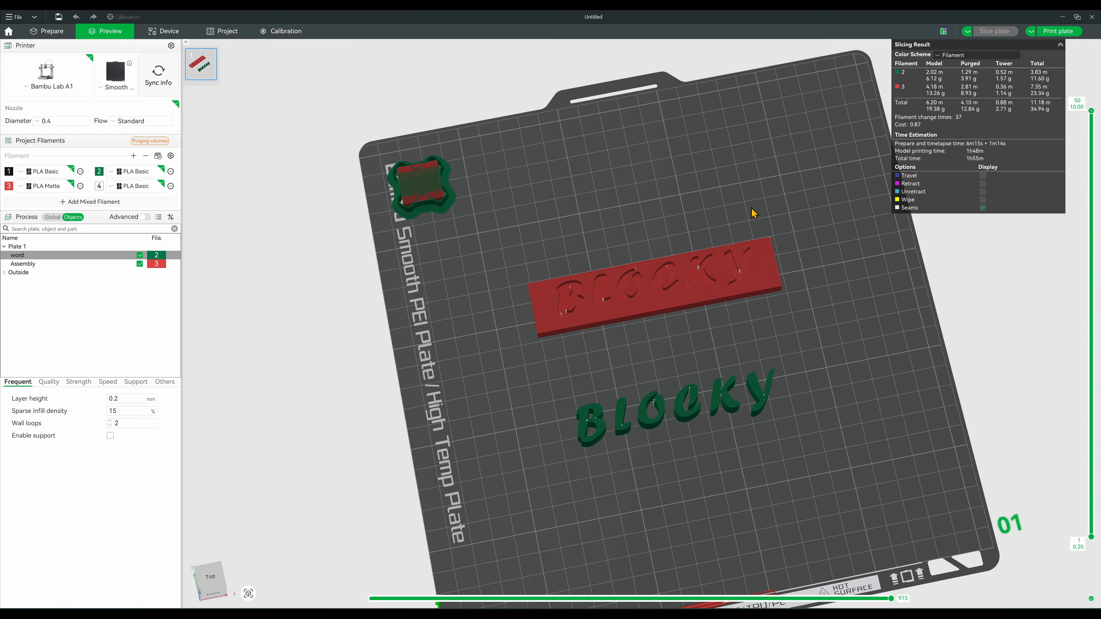
{"action": "mouse_move", "coordinate": [696, 195]}
{"action": "left_mouse_down"}
{"action": "mouse_move", "coordinate": [709, 187]}
{"action": "mouse_move", "coordinate": [700, 185]}
{"action": "left_mouse_up"}
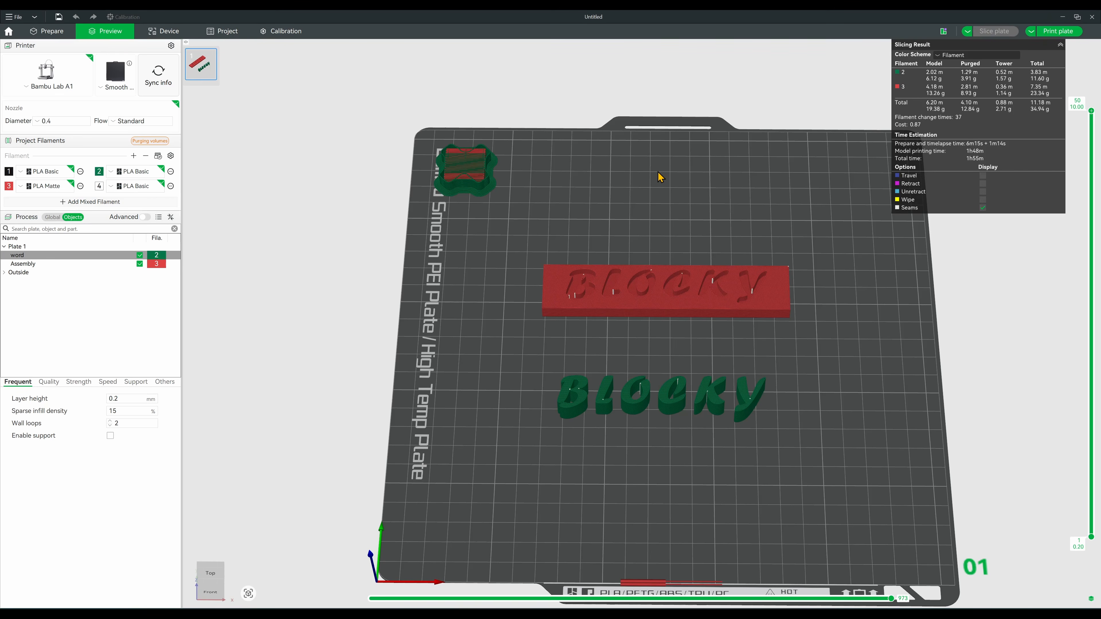
Set the print sequence to By object in the global process settings
{"action": "left_click", "coordinate": [52, 217]}
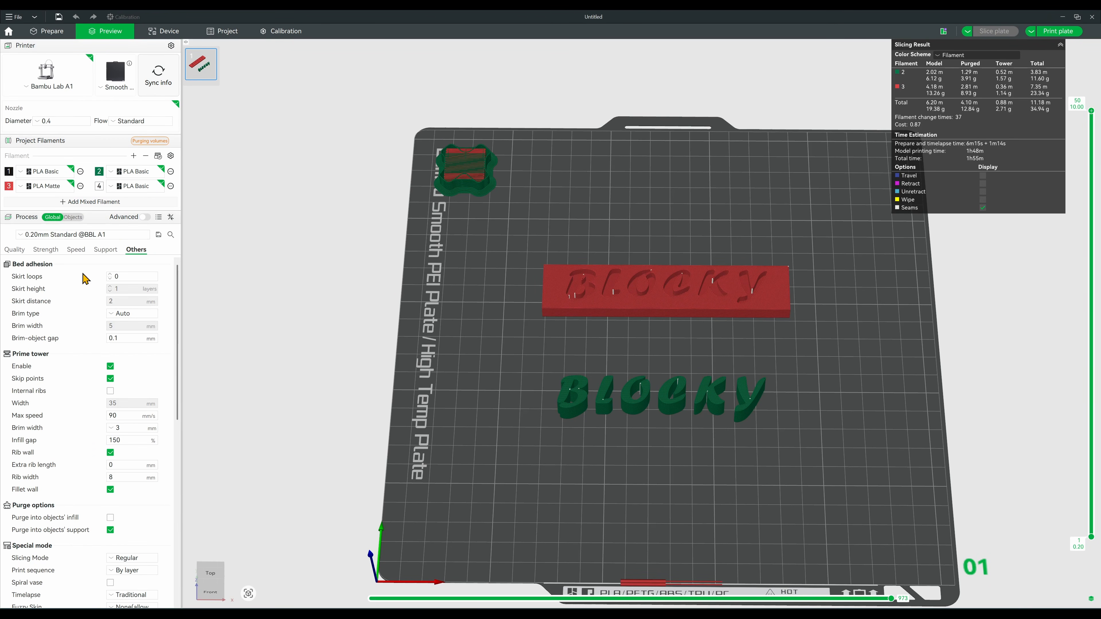
{"action": "scroll", "coordinate": [138, 416], "scroll_direction": "down", "scroll_amount": 1}
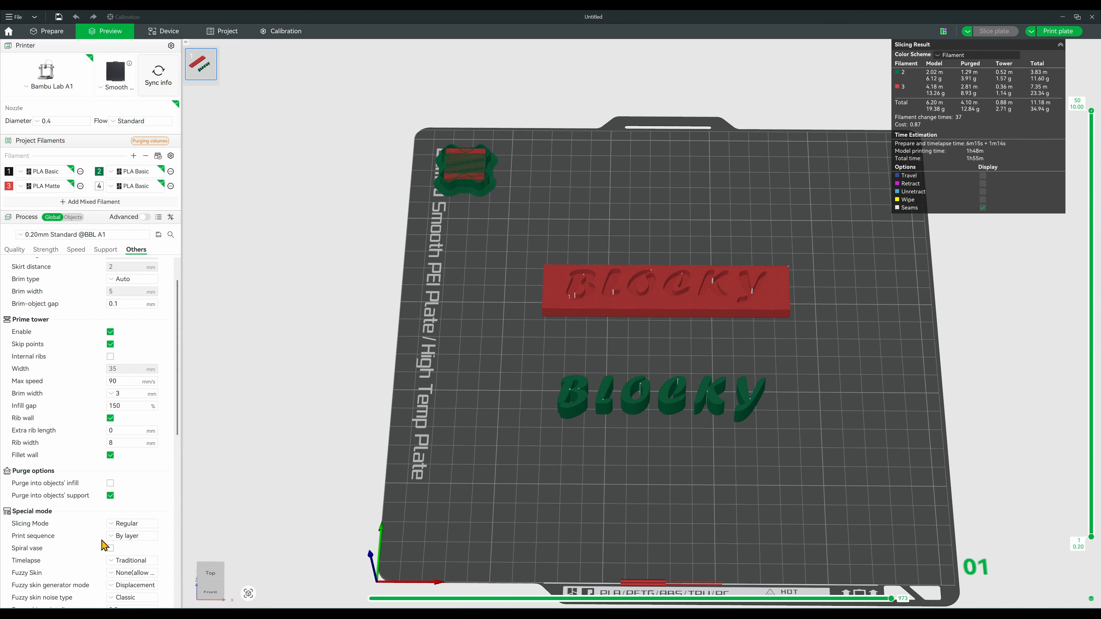
{"action": "left_click", "coordinate": [141, 537]}
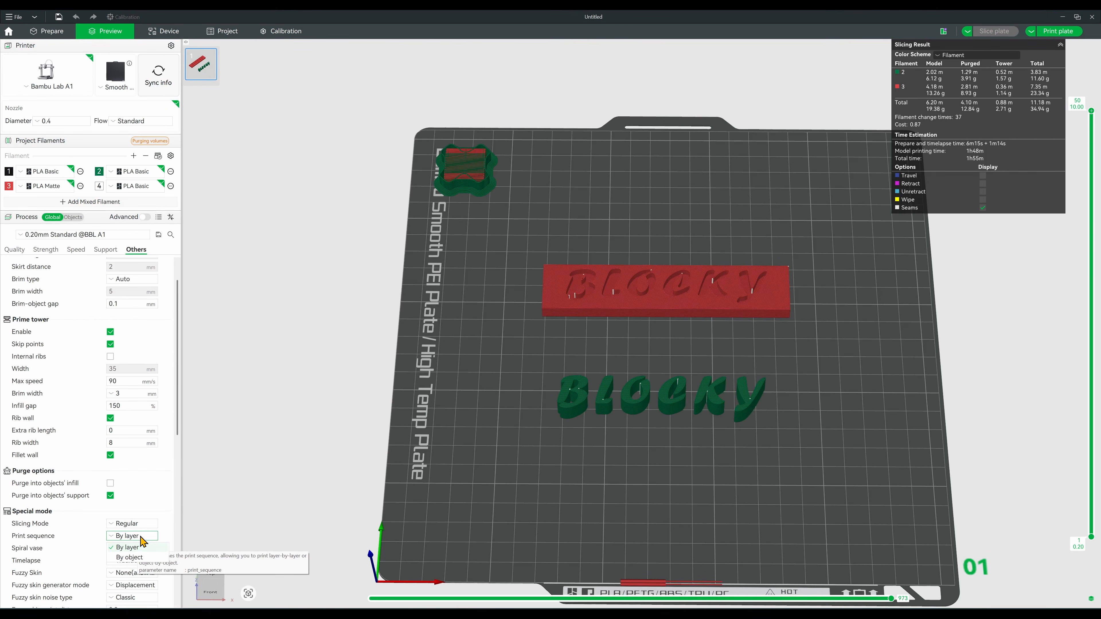
{"action": "left_click", "coordinate": [140, 558]}
{"action": "left_click", "coordinate": [654, 345]}
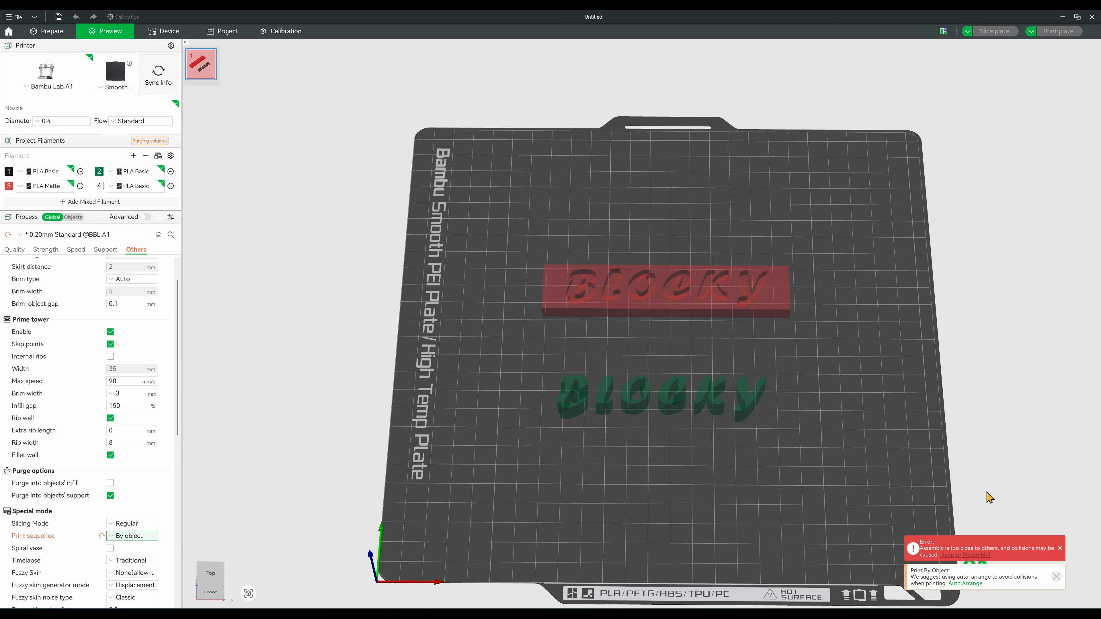
Space the two objects apart by moving the bar toward the plate's rear and the word toward its front
{"action": "left_click", "coordinate": [30, 27]}
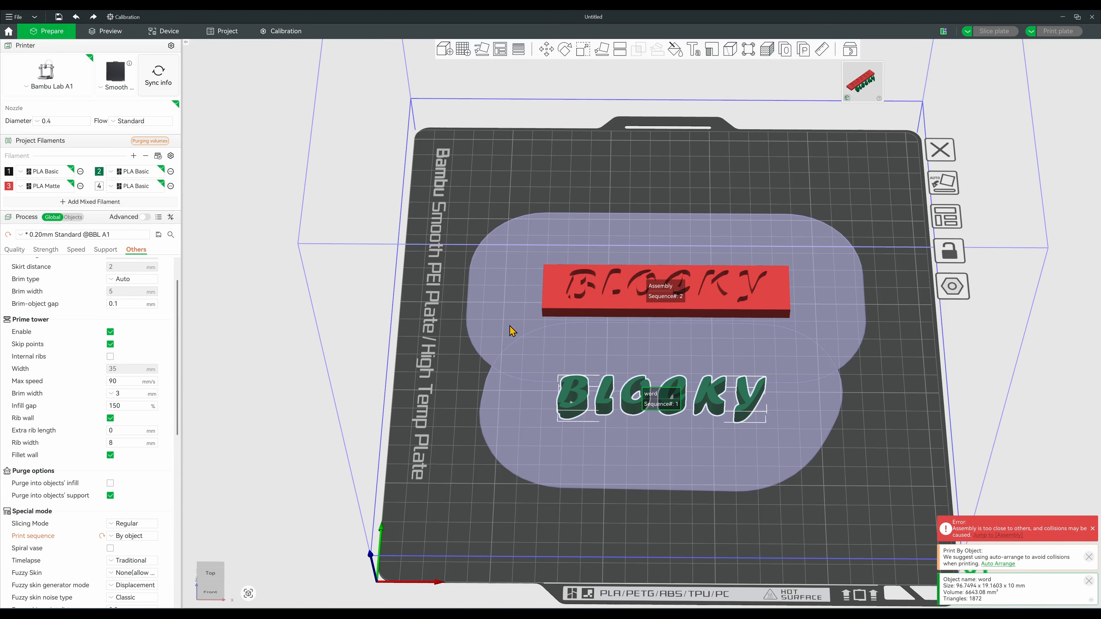
{"action": "left_click_drag", "start_coordinate": [711, 398], "coordinate": [715, 460]}
{"action": "left_click_drag", "start_coordinate": [701, 307], "coordinate": [712, 239]}
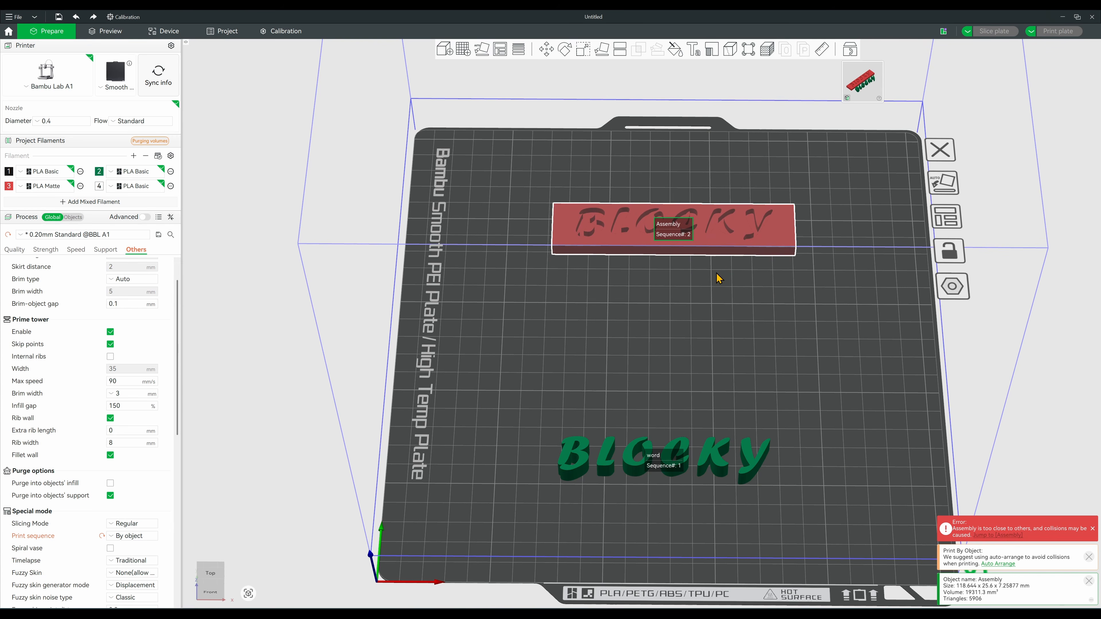
{"action": "left_click_drag", "start_coordinate": [705, 462], "coordinate": [713, 424]}
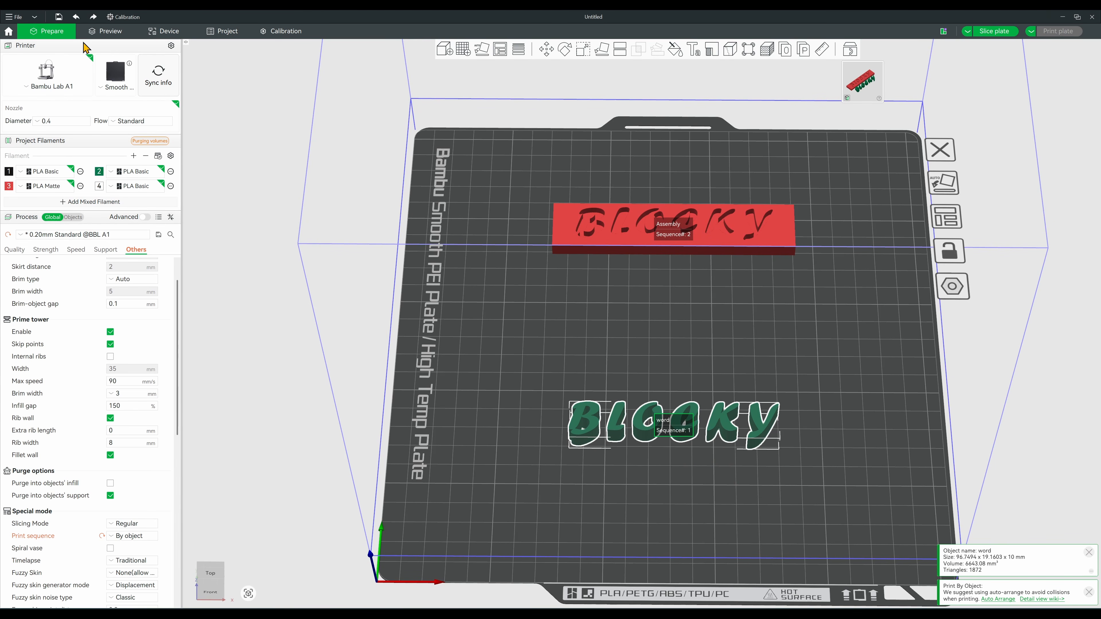
Slice the rearranged plate and open the print job for word + Assembly
{"action": "left_click", "coordinate": [99, 30]}
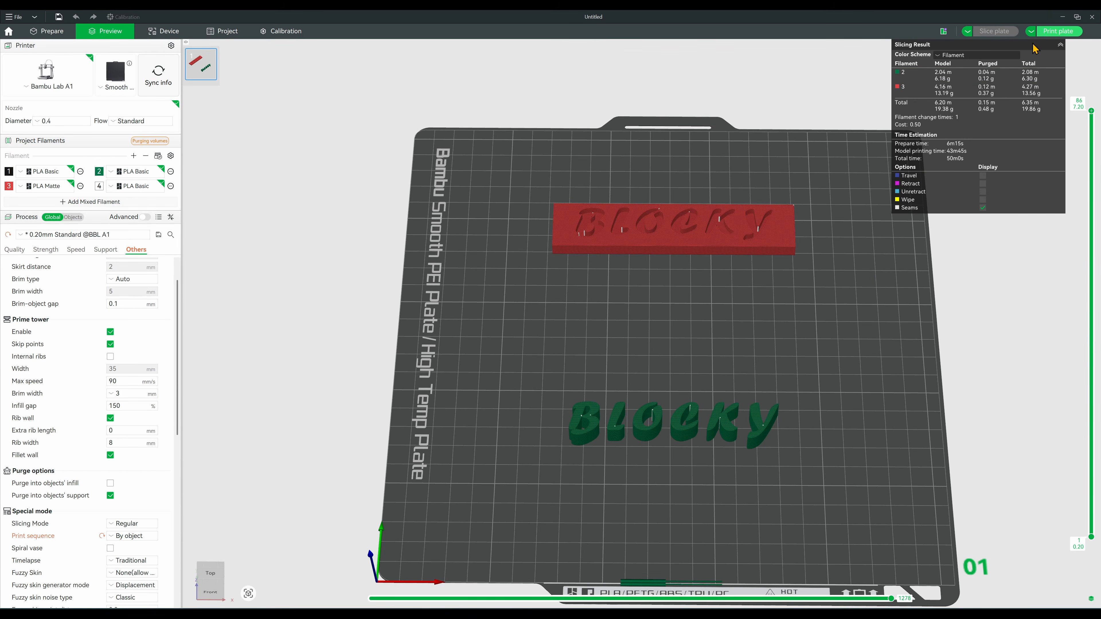
{"action": "left_click", "coordinate": [1049, 31]}
{"action": "left_click", "coordinate": [509, 603]}
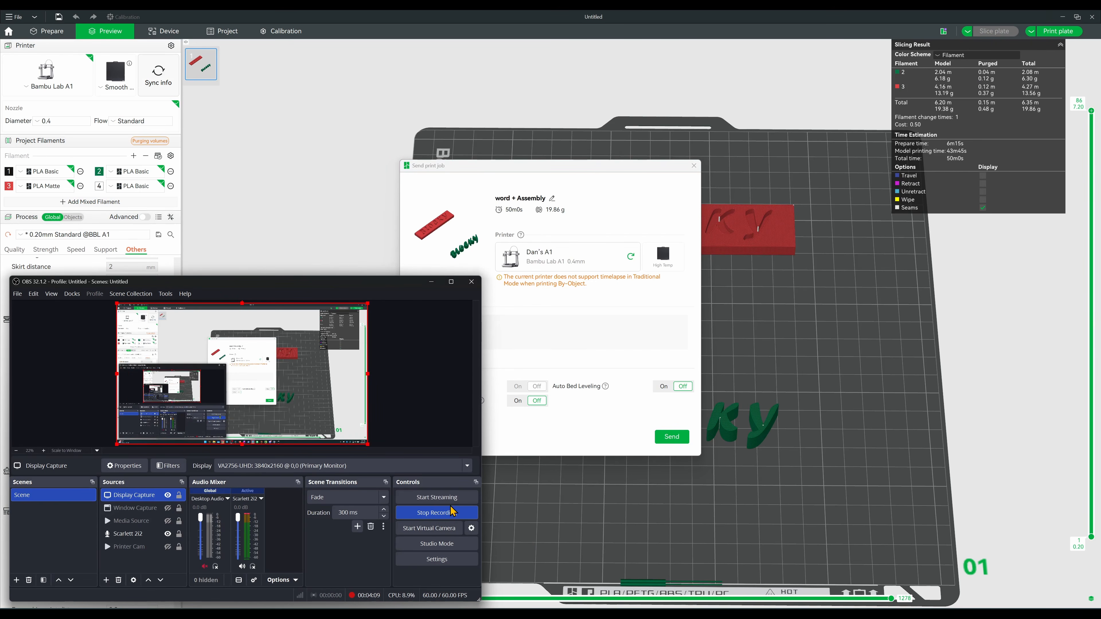